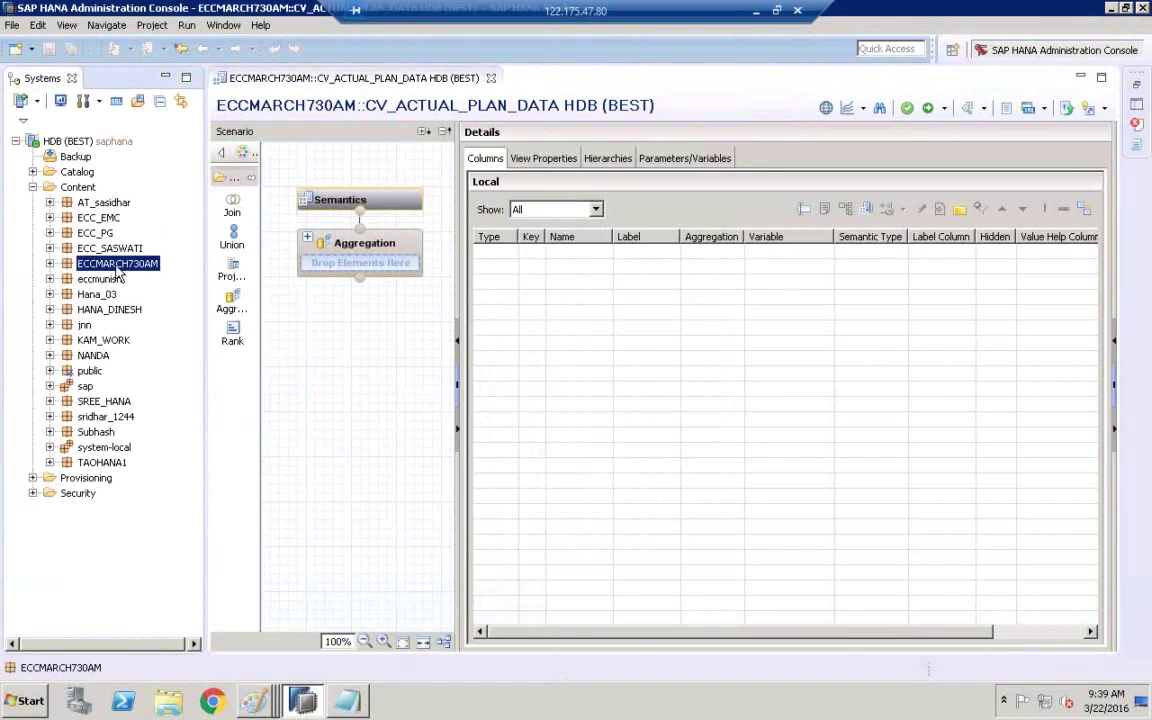
- Open the AT_COMPANY attribute view from the FI package and examine the tables in its data foundation
mouse_move(348, 703)
click(50, 279)
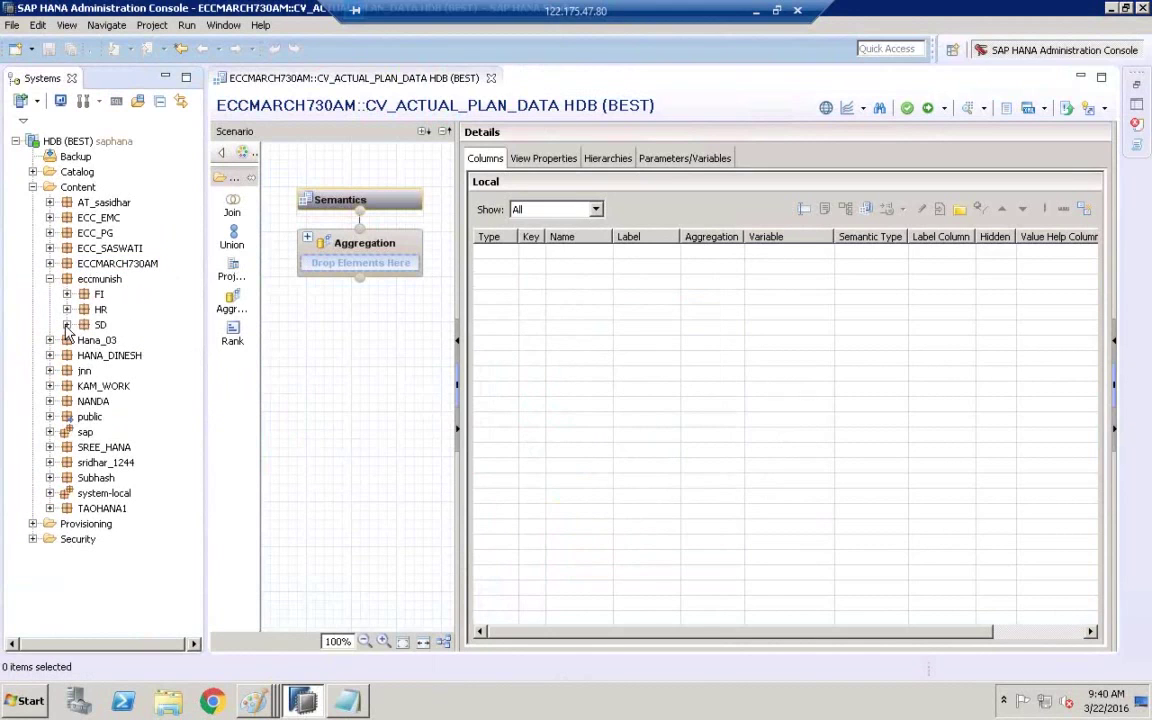
click(67, 281)
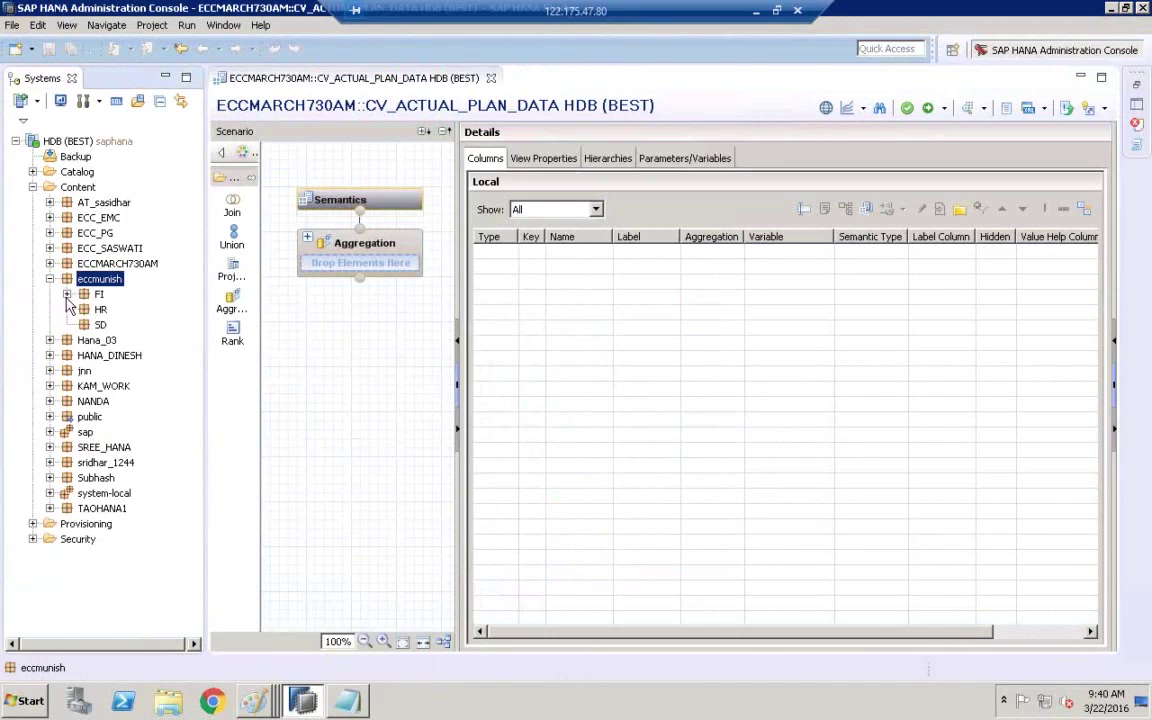
click(67, 294)
click(84, 309)
double_click(140, 325)
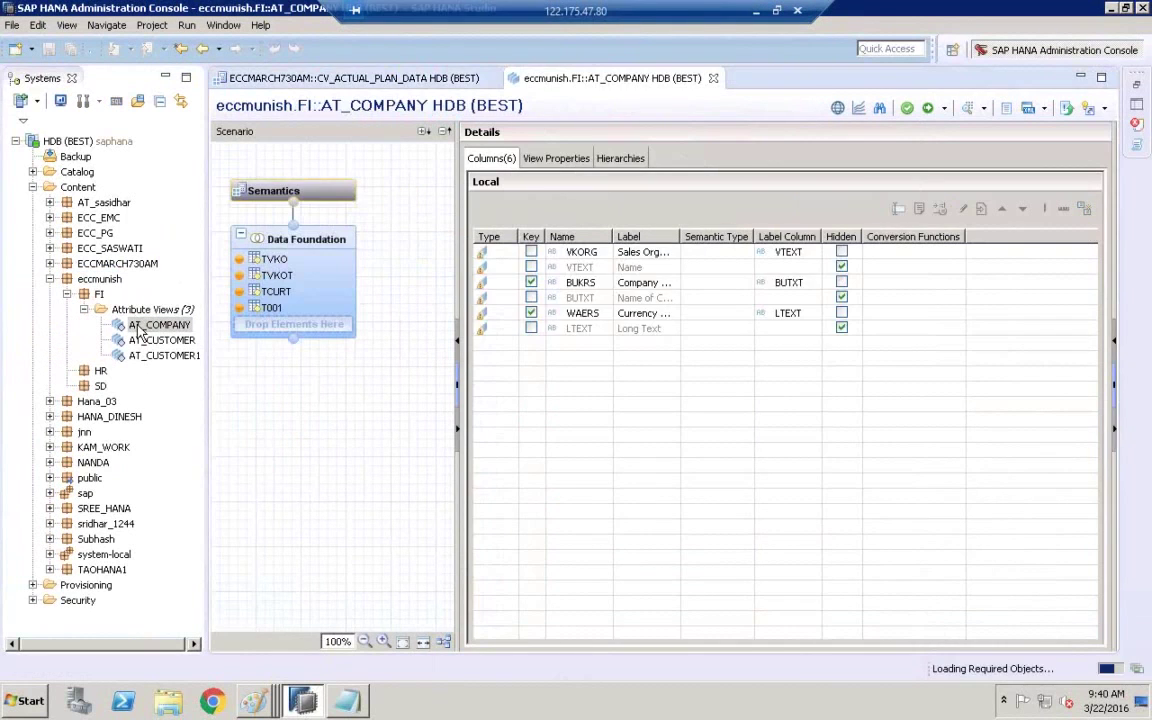
click(303, 253)
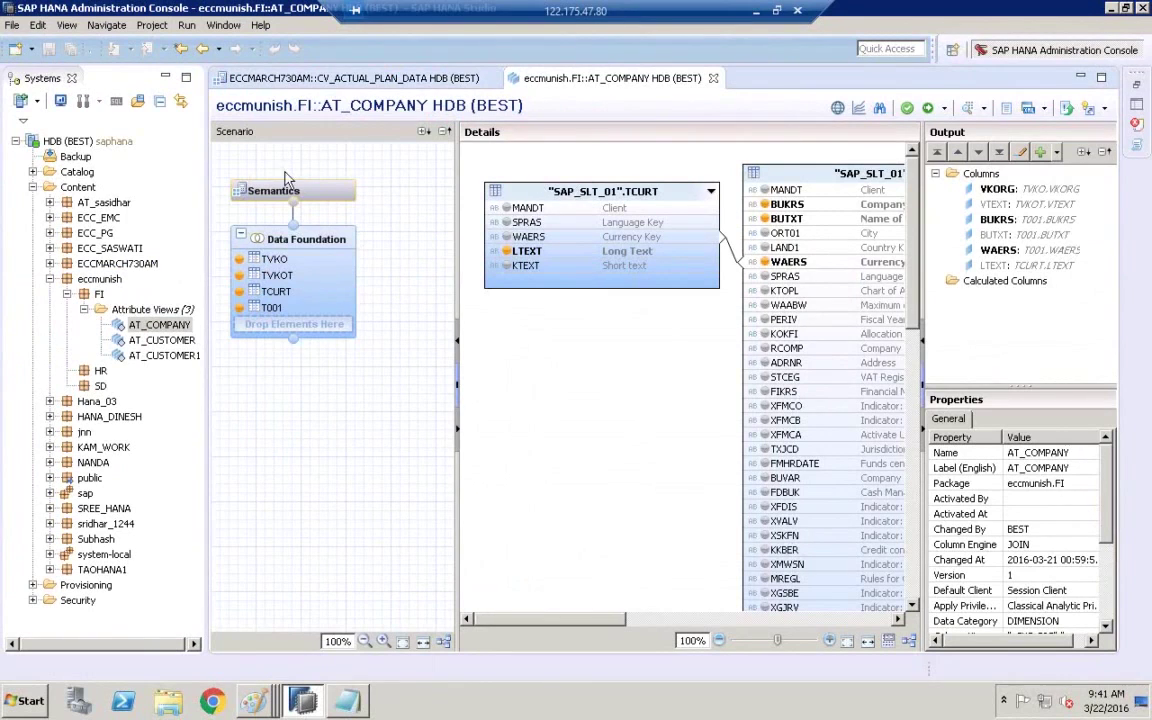
- Look through the tables of the BEST schema in the catalog, and collapse the catalog again
click(33, 172)
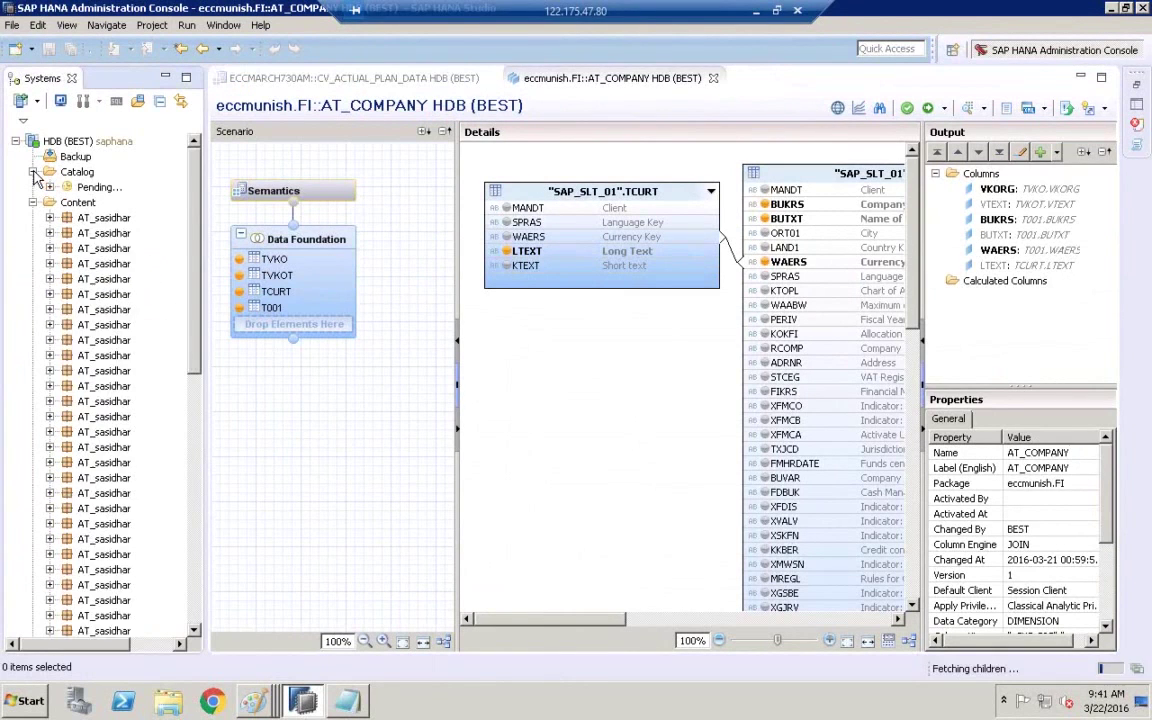
click(90, 266)
key(Up)
key(Up)
key(Up)
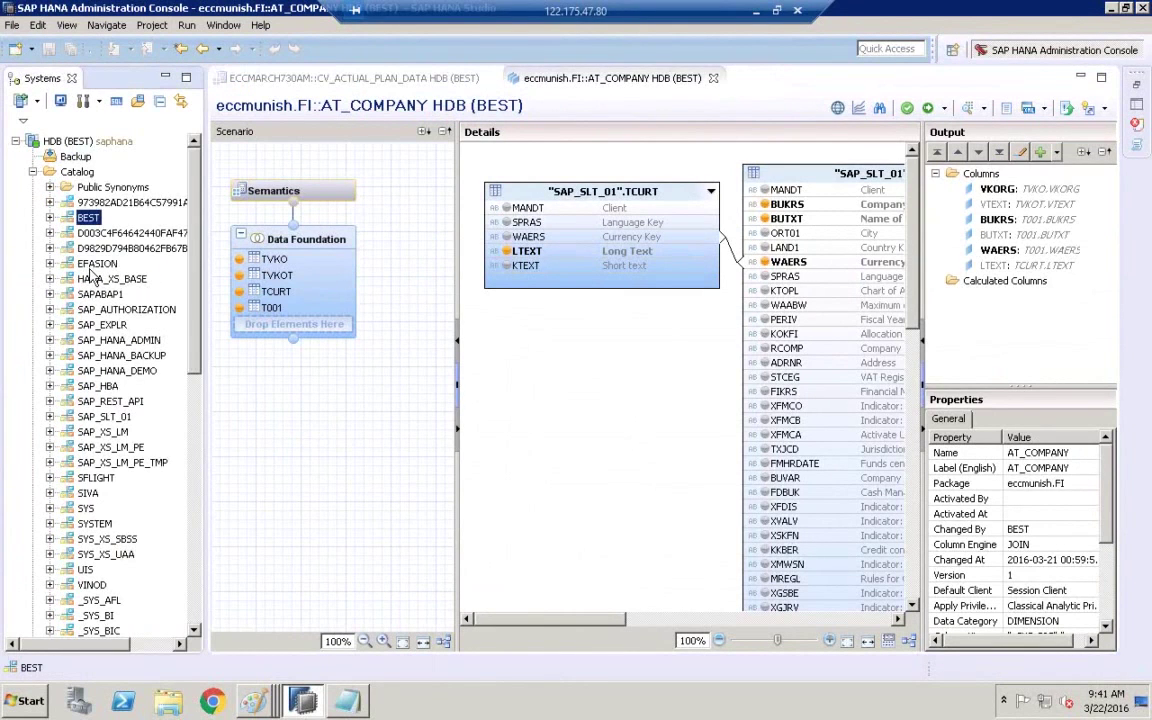
click(50, 217)
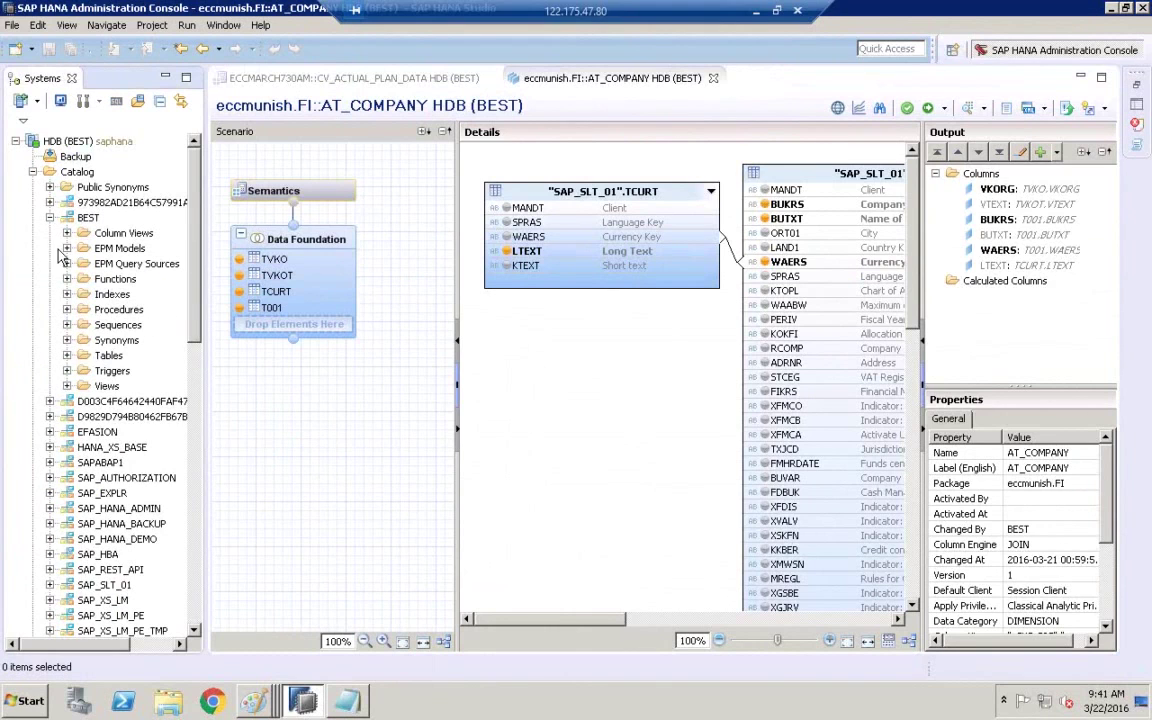
click(67, 356)
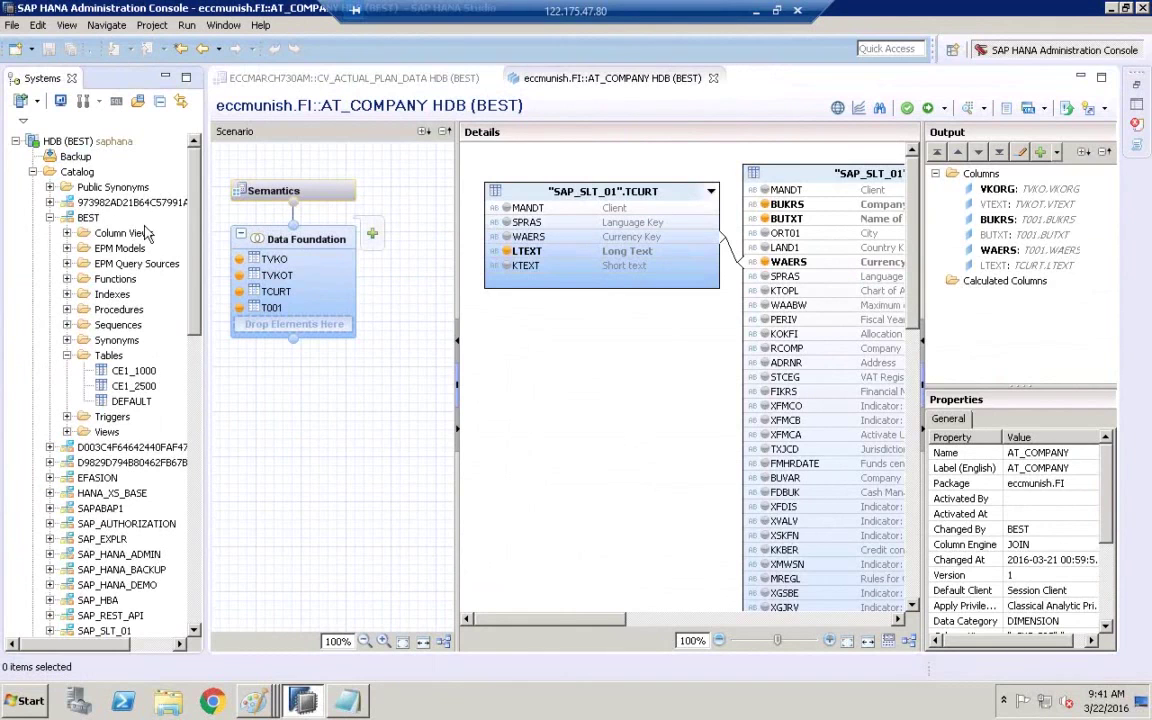
click(33, 171)
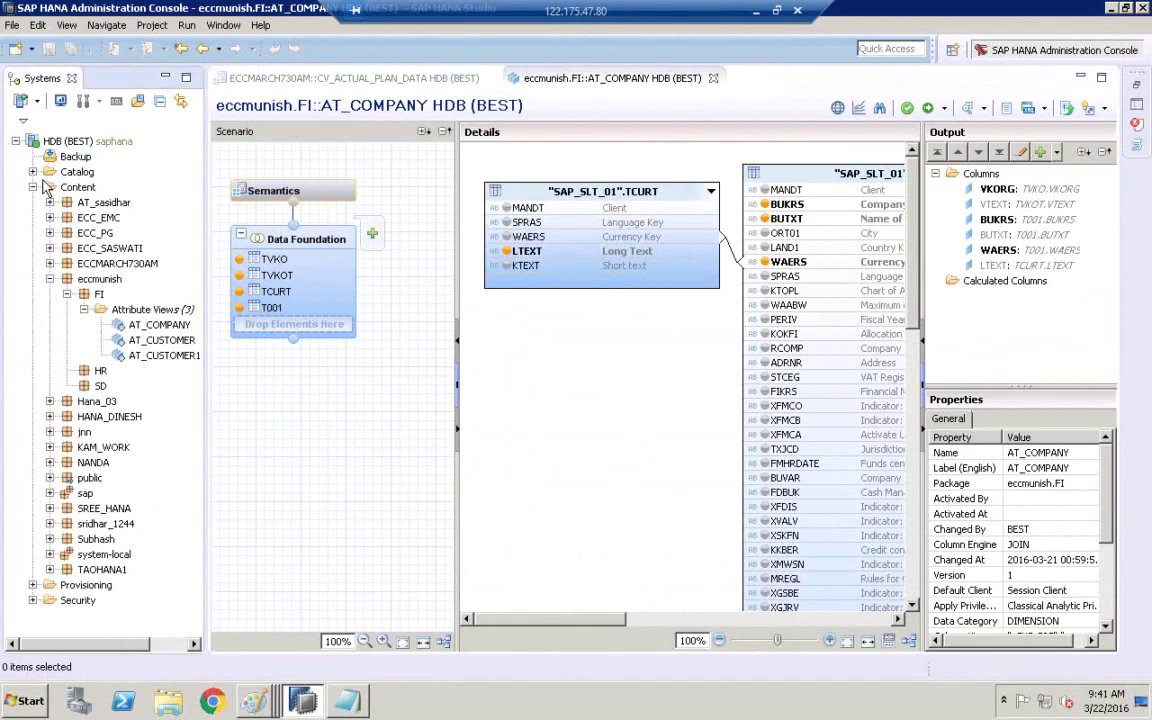
- Create a standard attribute view named SDSD in the ECCMARCH730AM package
click(99, 294)
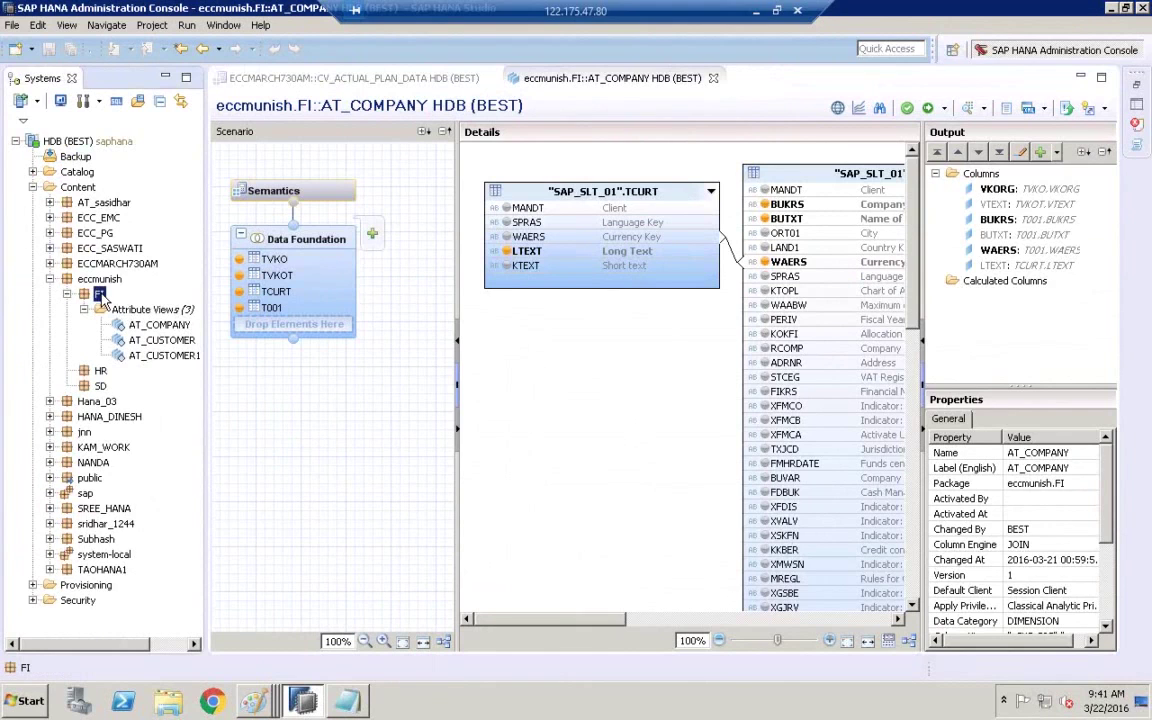
right_click(105, 264)
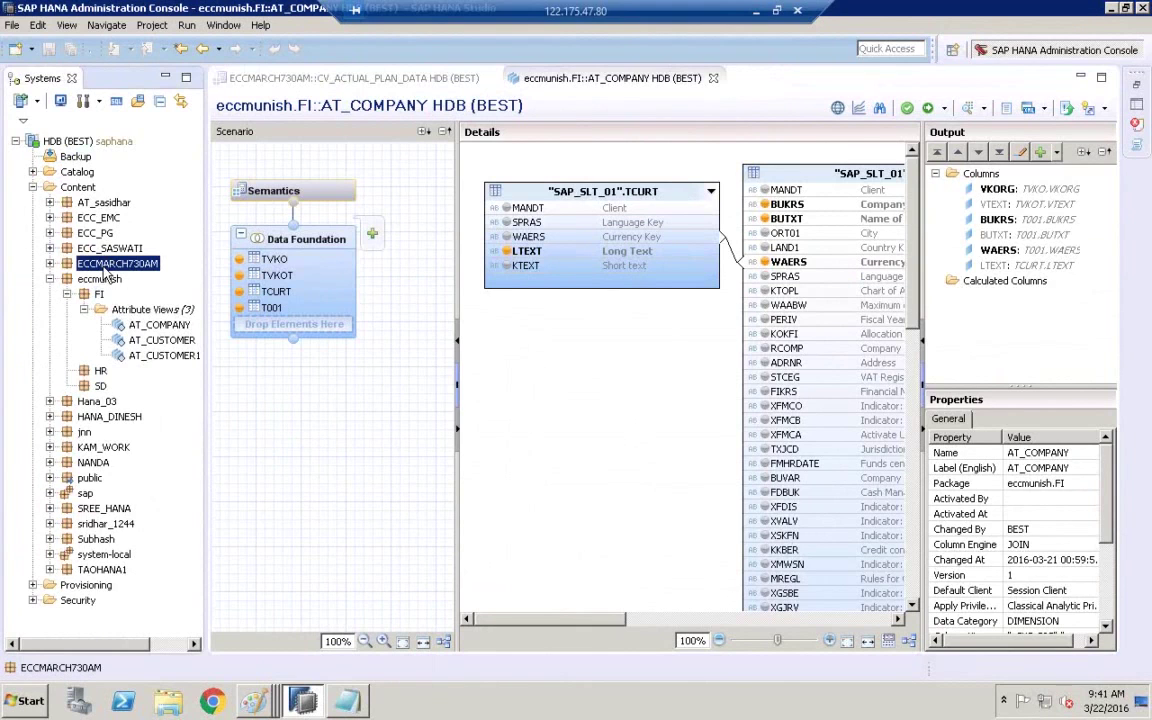
mouse_move(140, 275)
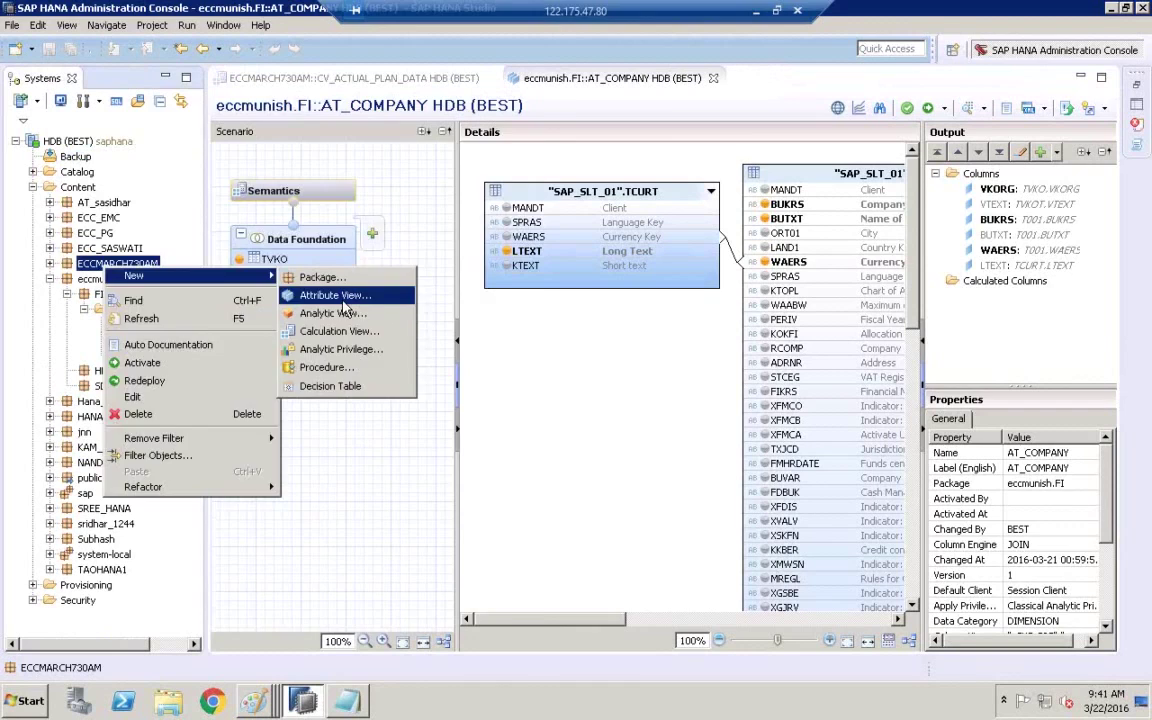
click(300, 293)
text(SDSD)
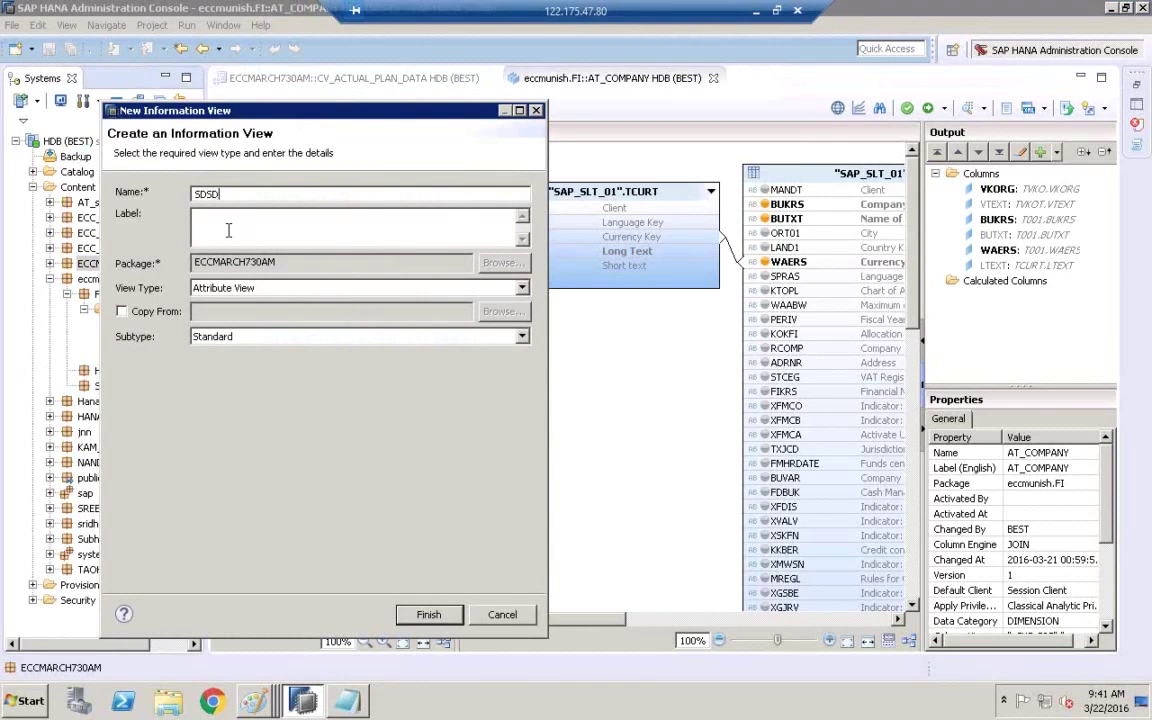
key(Tab)
click(440, 617)
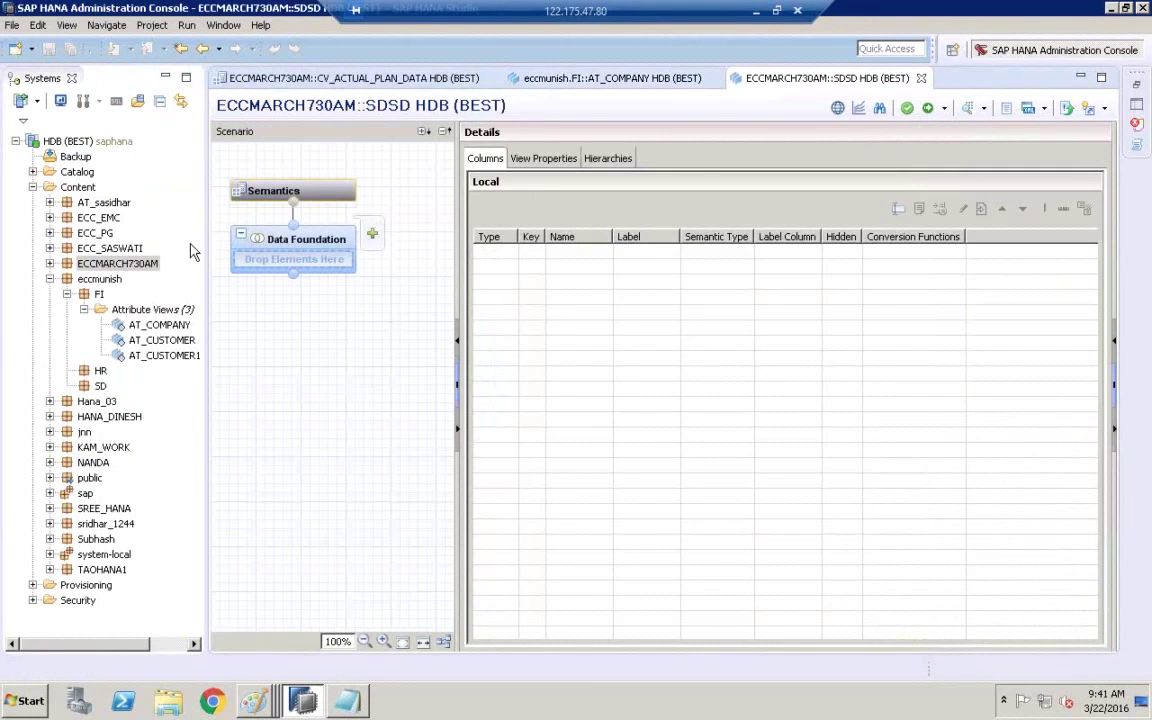
- Add the BEST schema's CE1_1000 table to the data foundation and output its BUKRS, VKORG, KNDNR and ARTNR columns
click(35, 172)
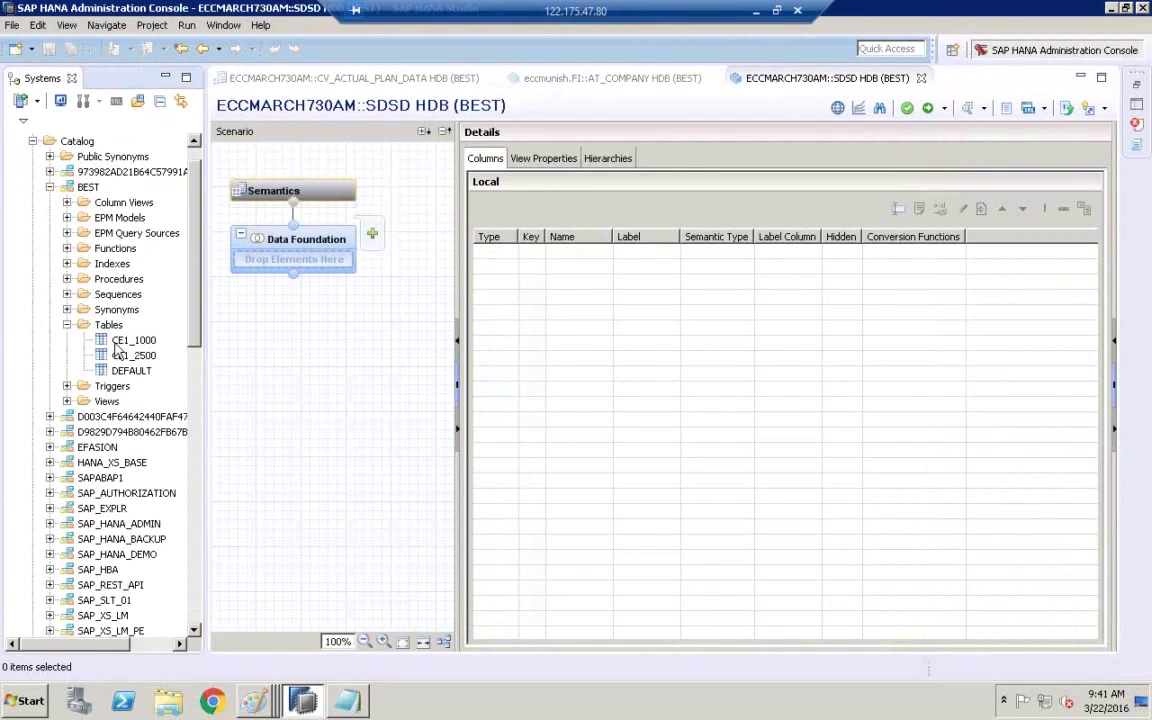
click(132, 343)
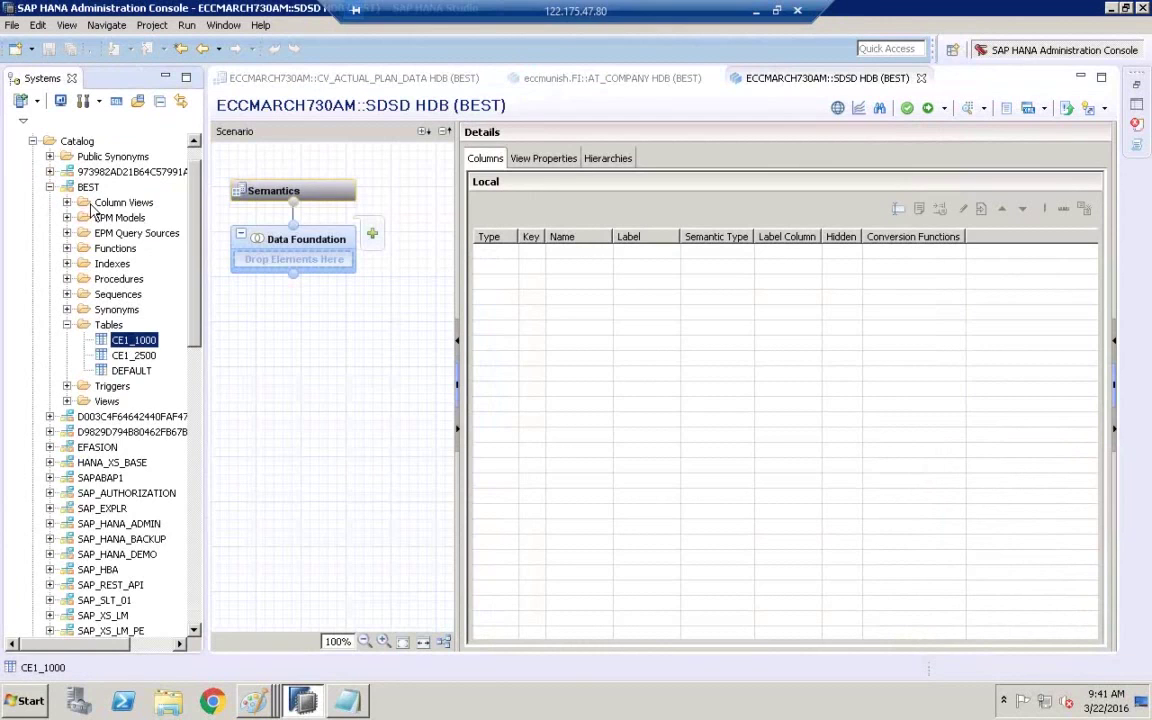
drag(237, 272, 242, 274)
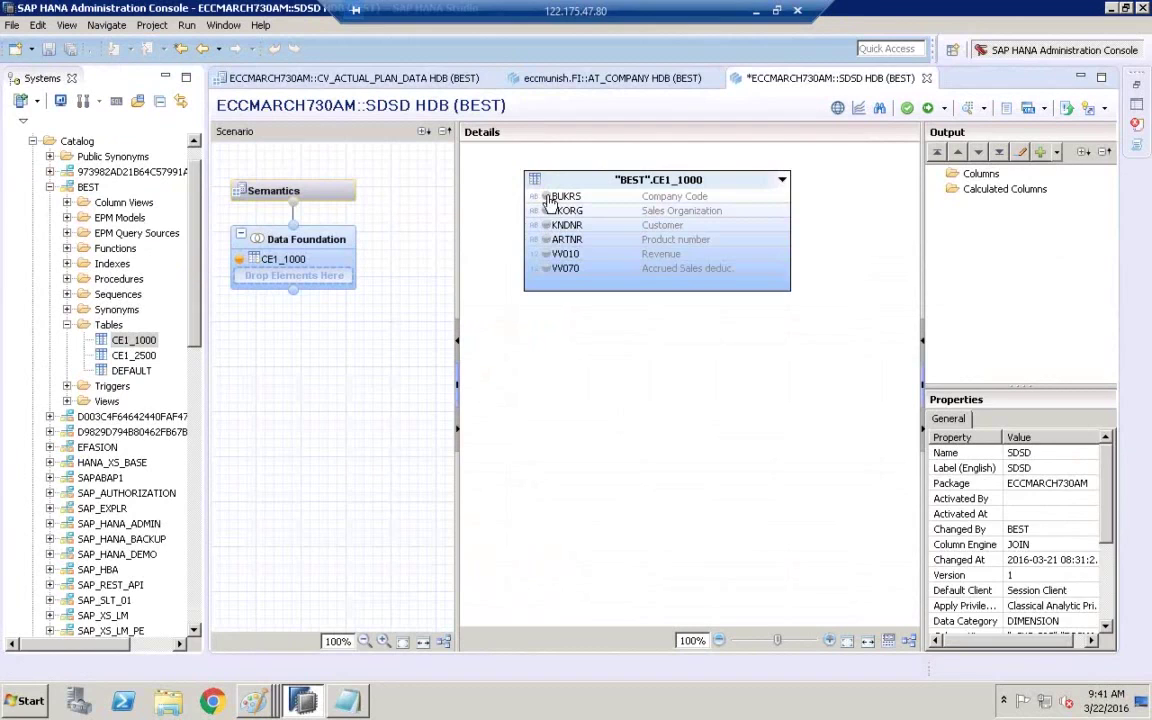
click(545, 196)
click(545, 211)
click(546, 225)
click(545, 240)
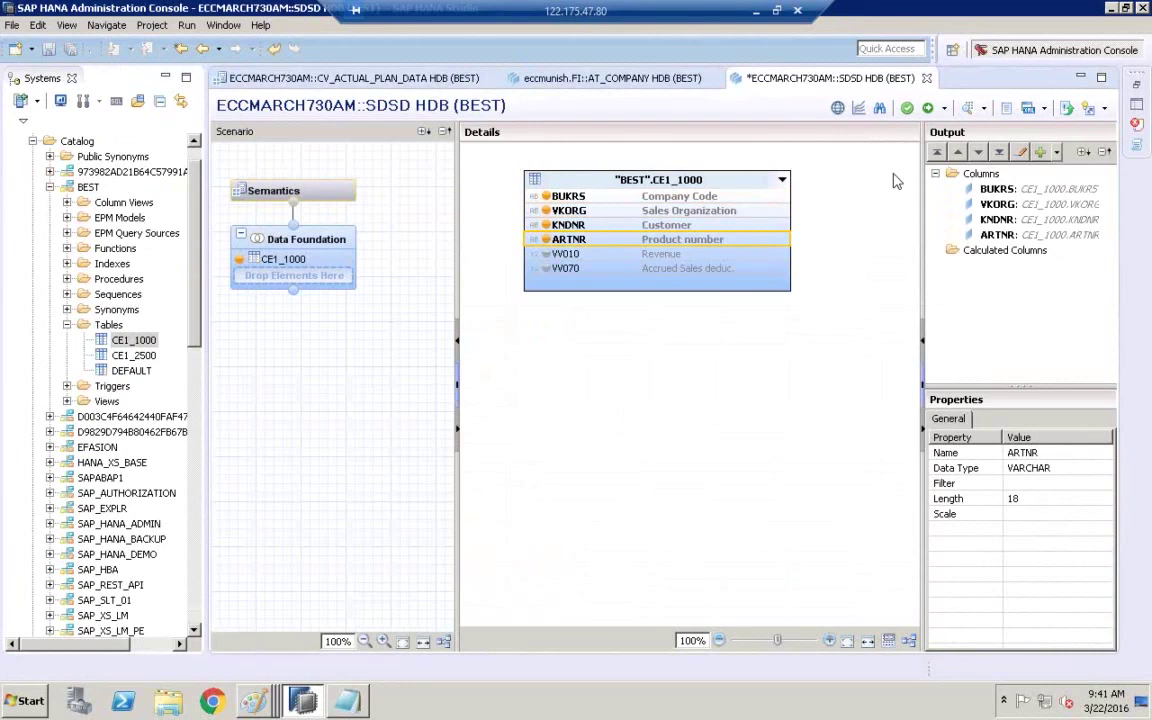
- Mark BUKRS as the key column in the semantics, then validate, save and activate the view
click(293, 195)
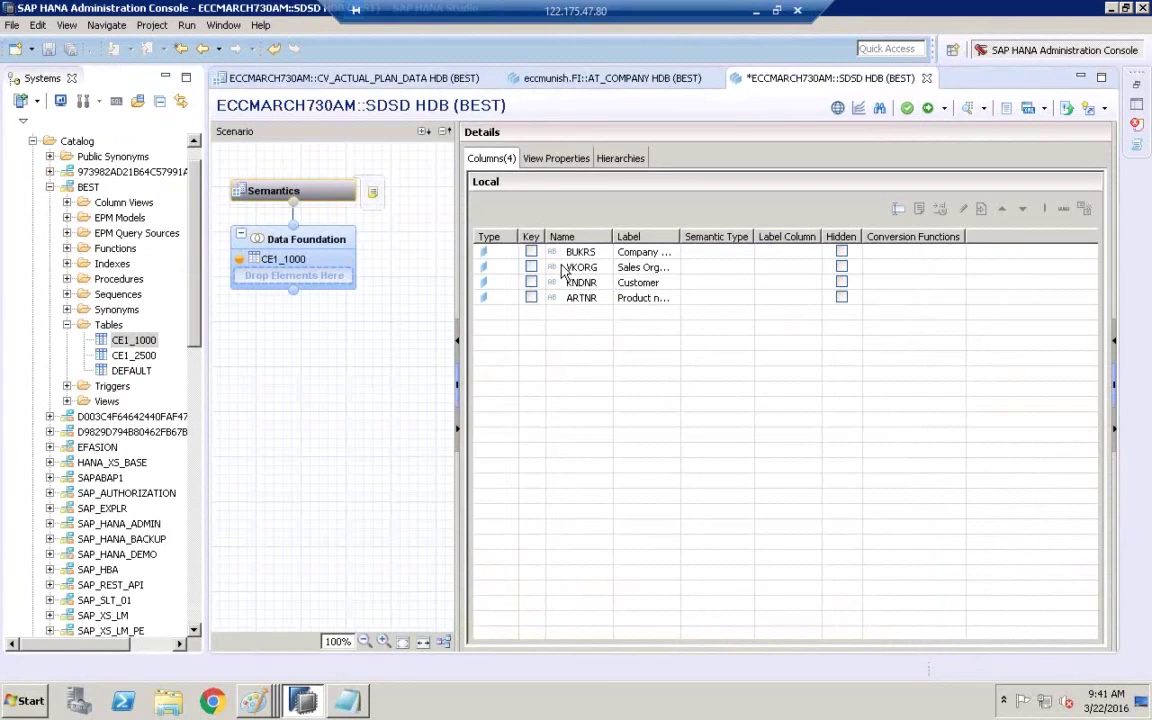
click(531, 252)
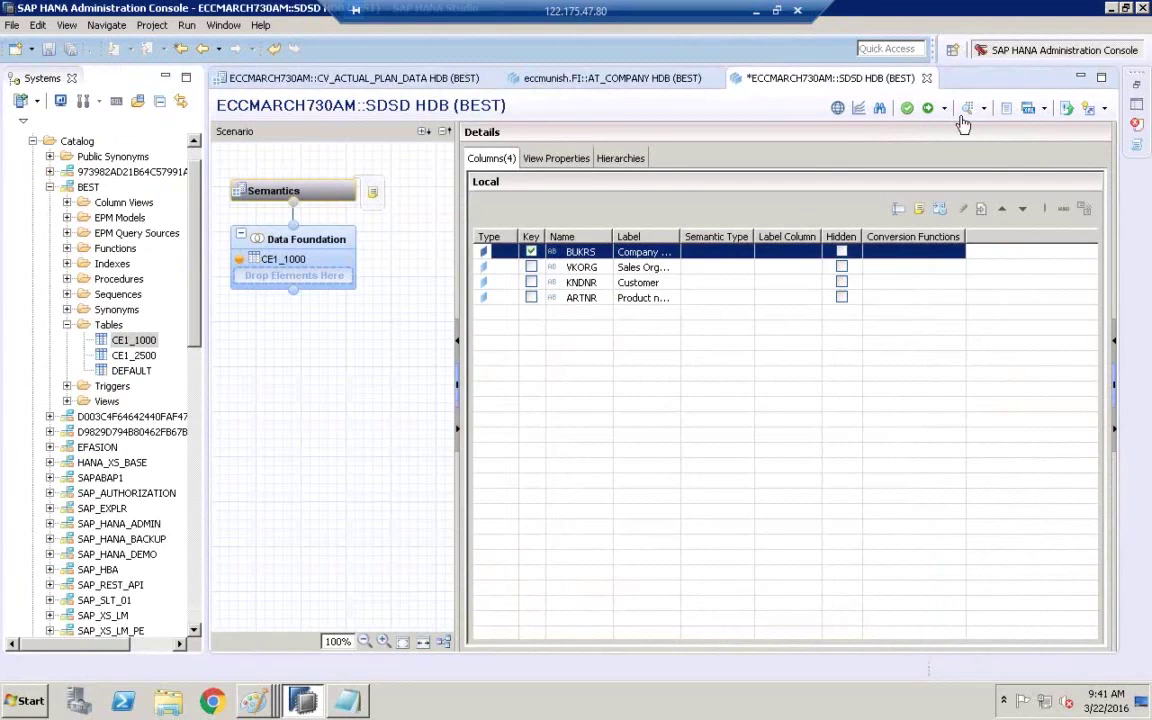
click(906, 110)
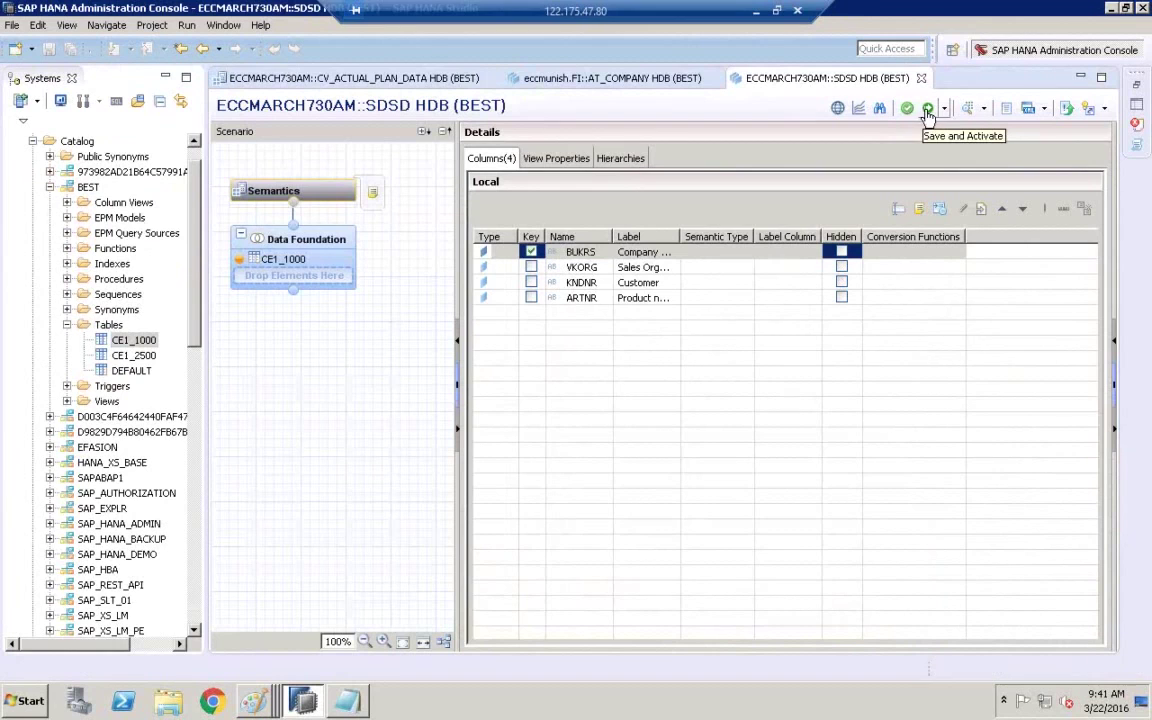
click(930, 108)
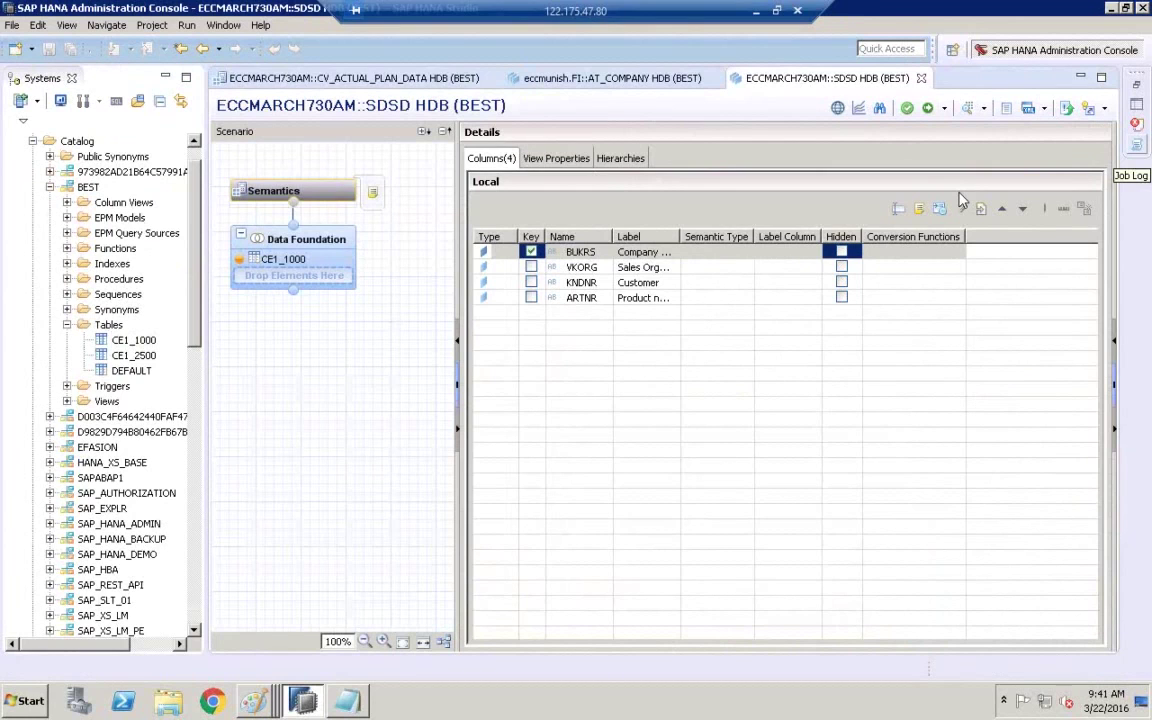
- Collapse the catalog and expand the attribute and calculation views of the ECCMARCH730AM package
click(50, 187)
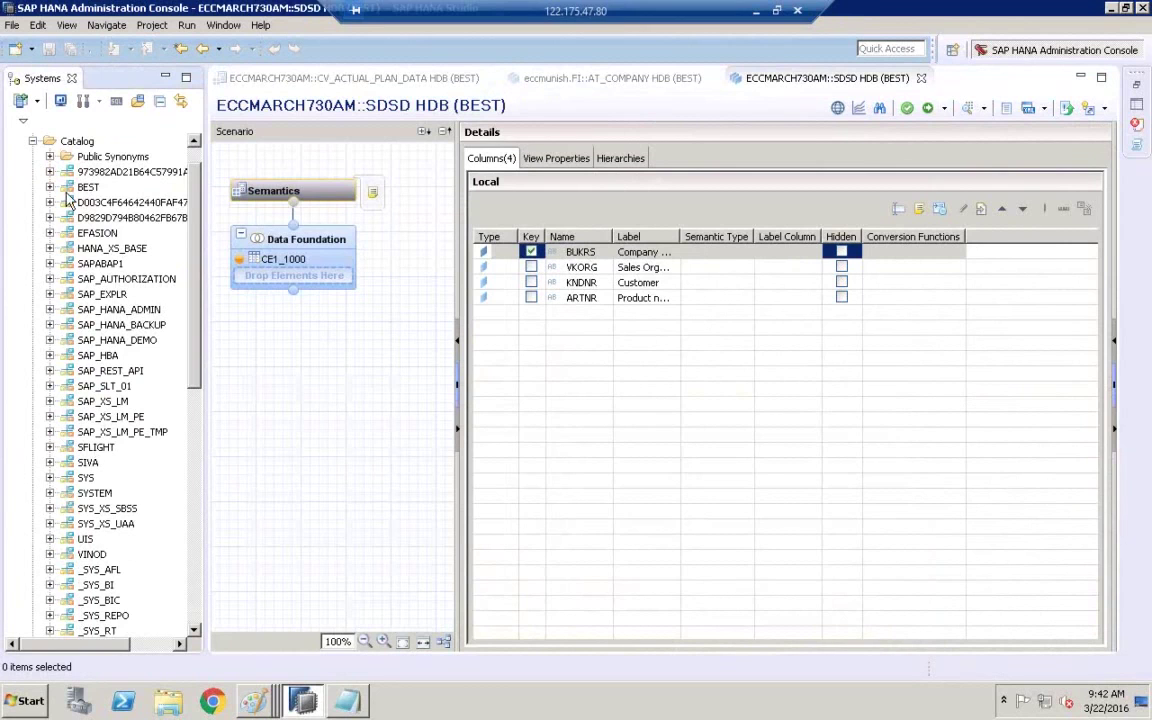
click(35, 141)
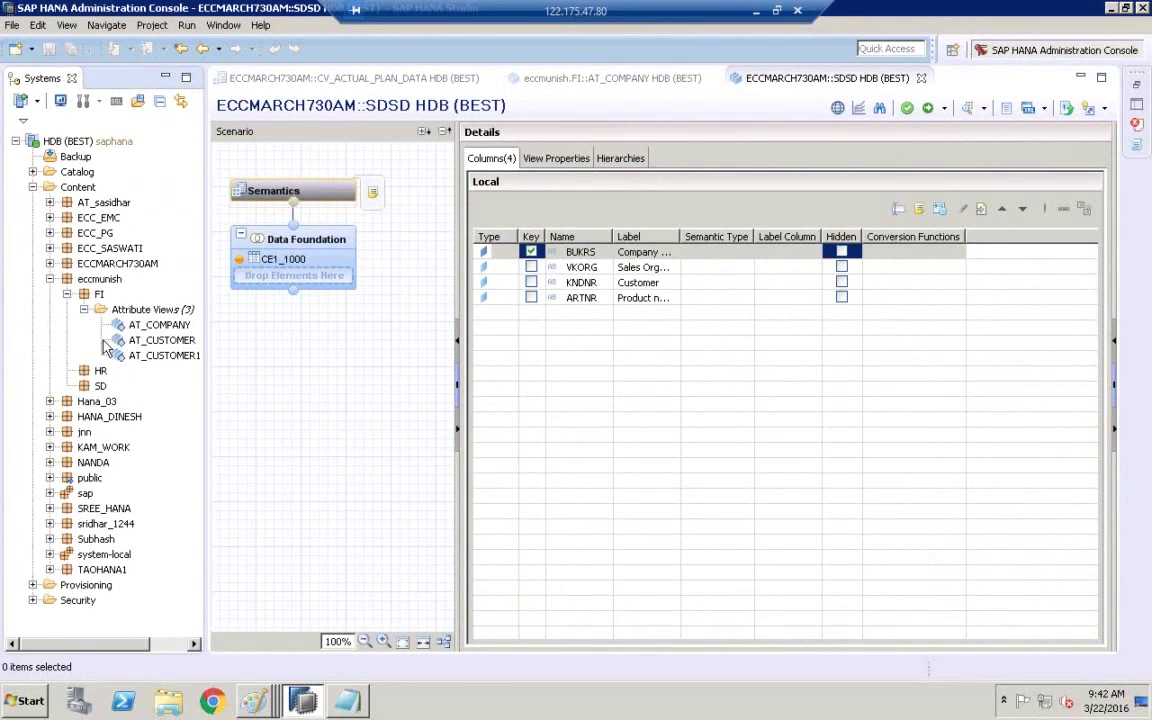
click(50, 279)
click(50, 263)
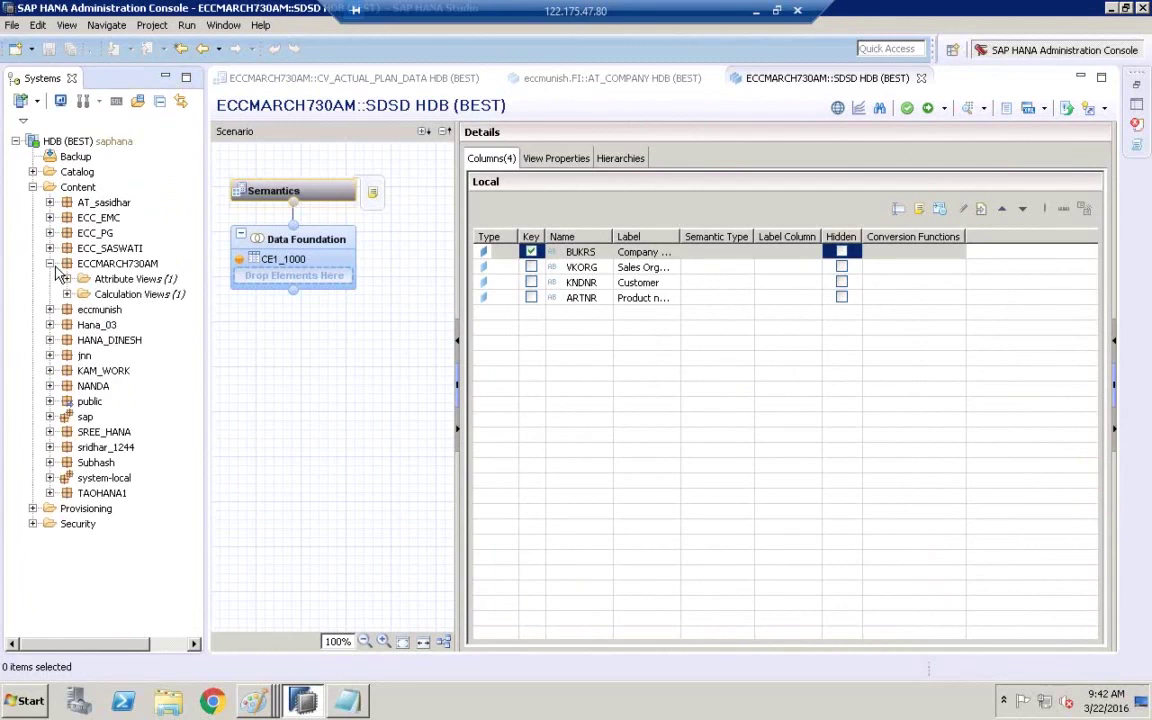
click(66, 294)
click(66, 279)
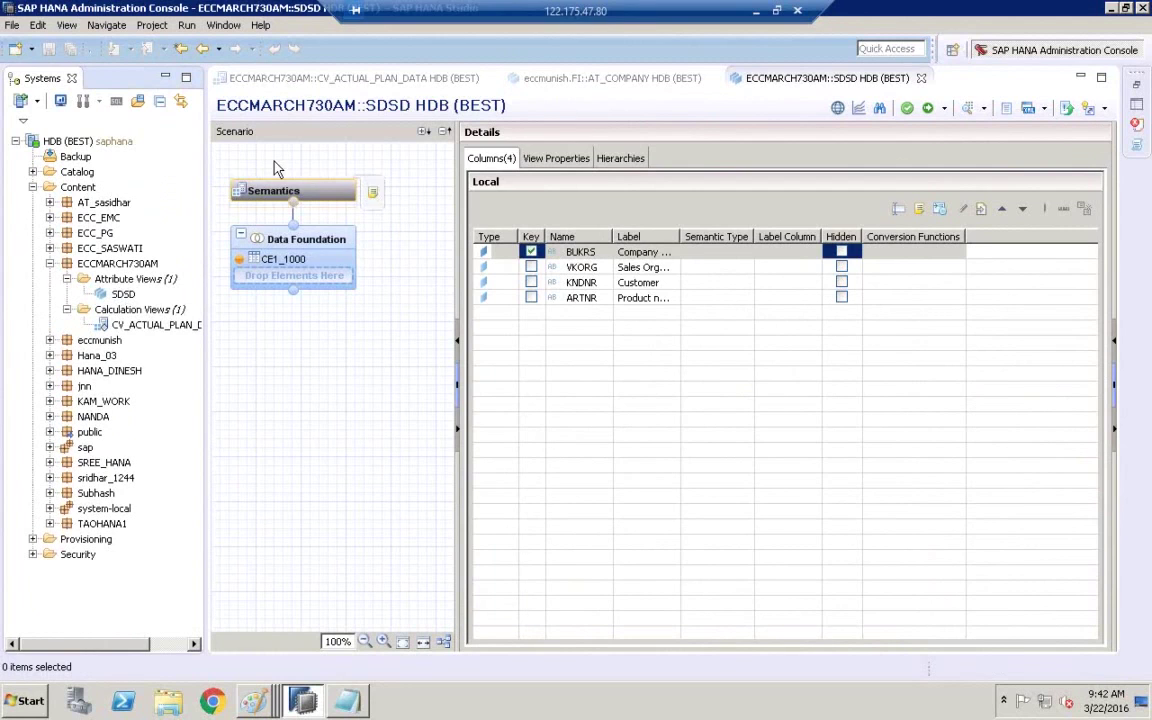
- Open the data preview of the SDSD attribute view and display its raw data
click(114, 295)
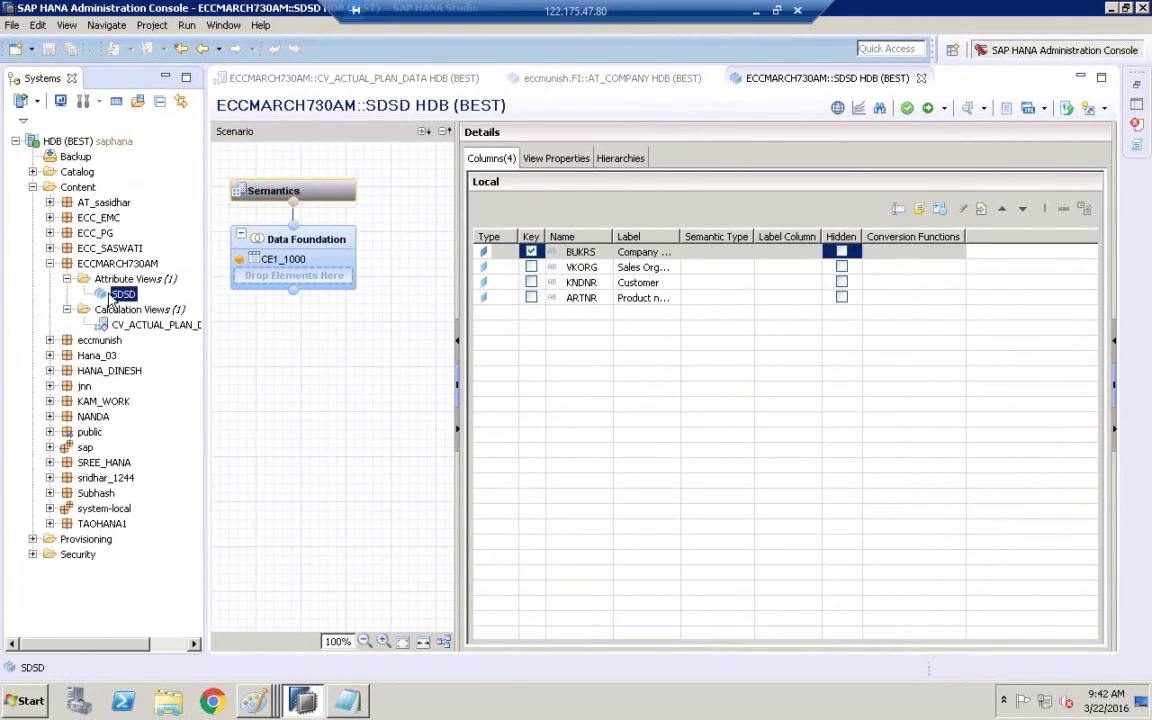
right_click(113, 300)
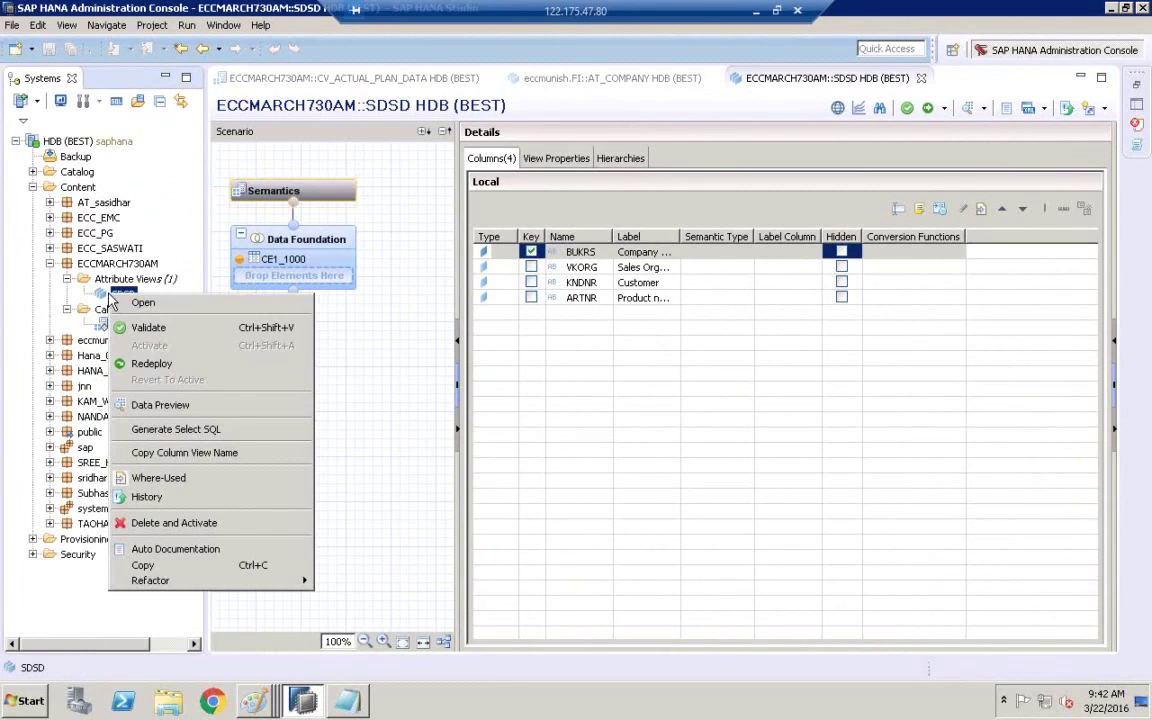
click(192, 426)
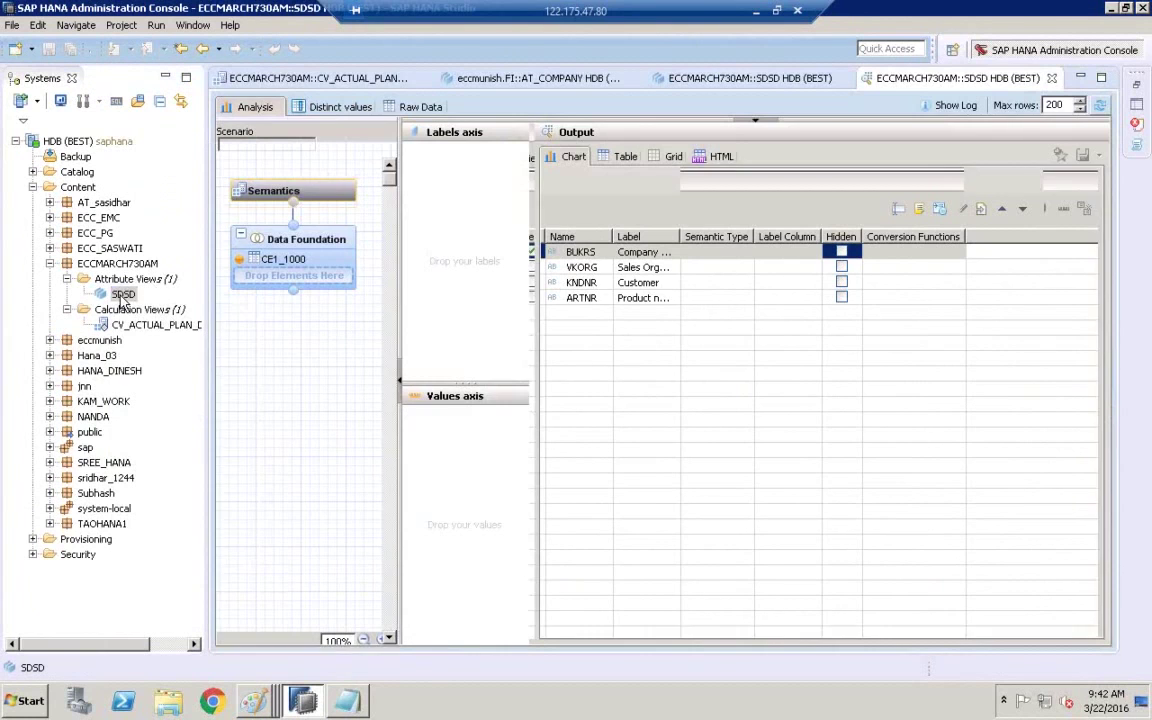
click(420, 107)
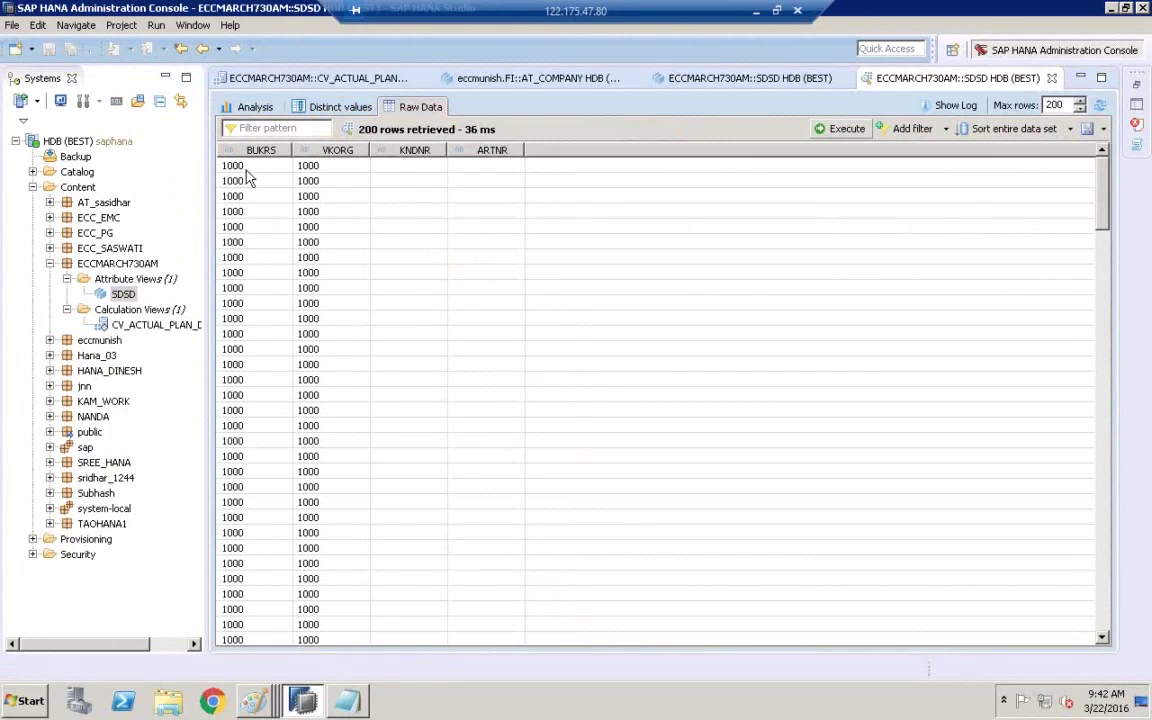
- Return to the SDSD view definition and examine the source table in its data foundation
click(122, 295)
double_click(122, 295)
click(290, 234)
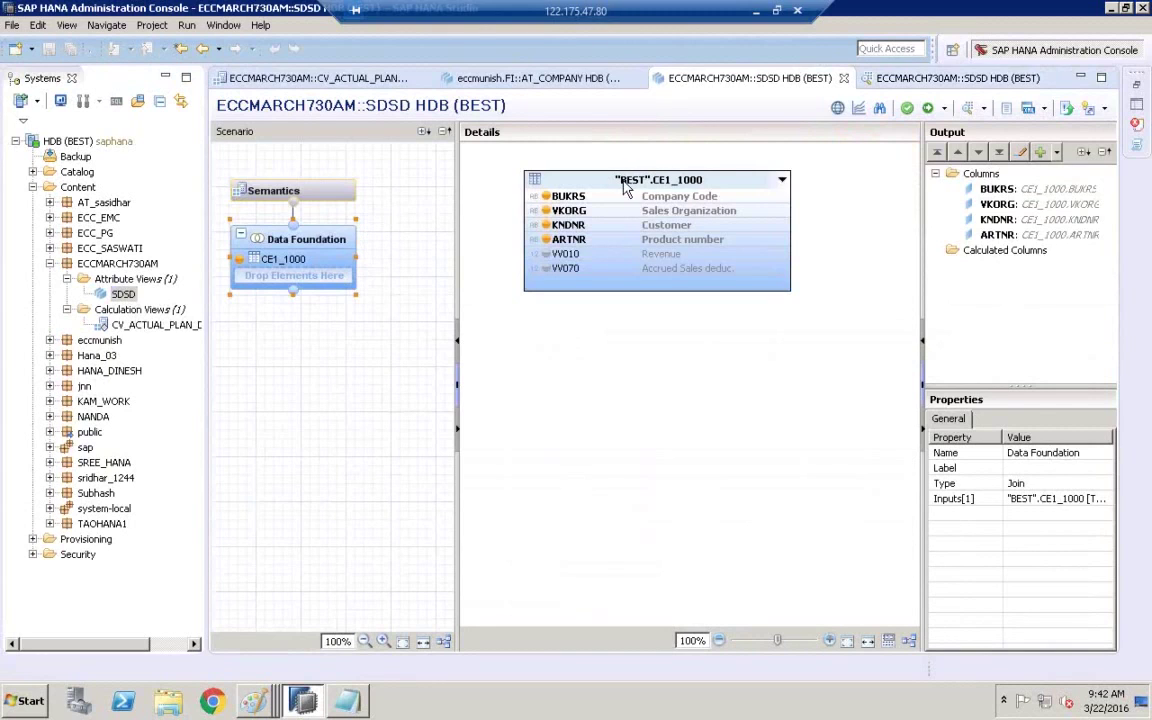
- Collapse the content folder and show the tables of the BEST schema in the catalog
click(33, 187)
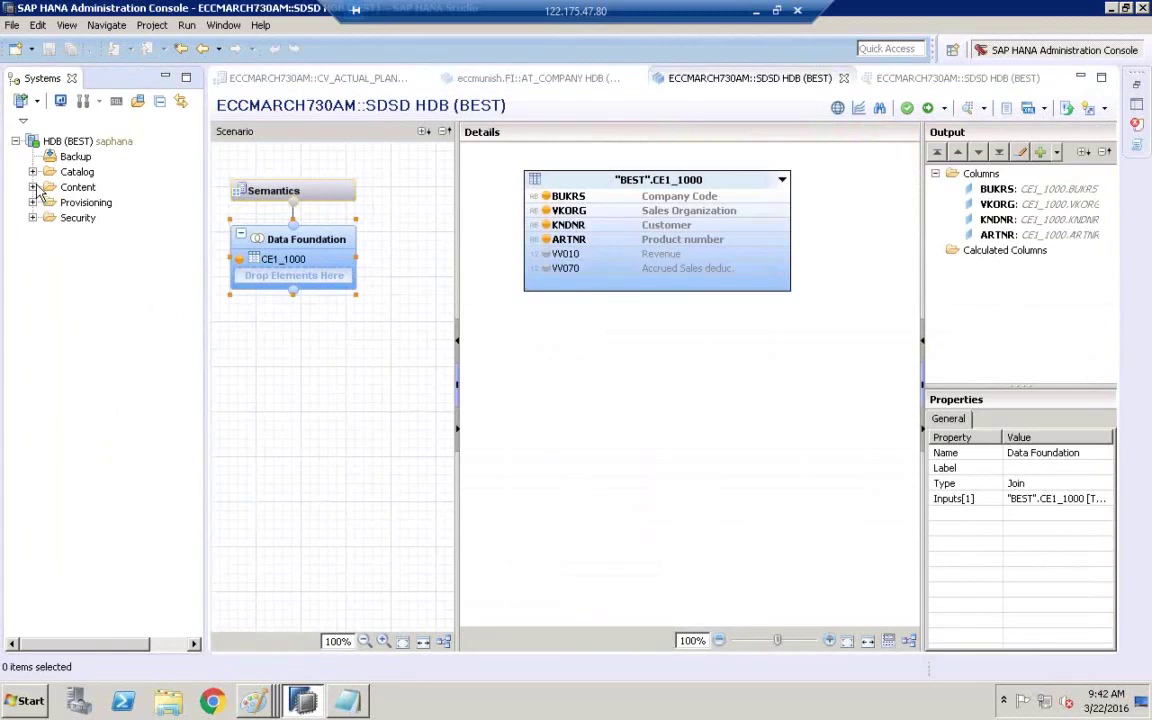
click(33, 171)
click(87, 187)
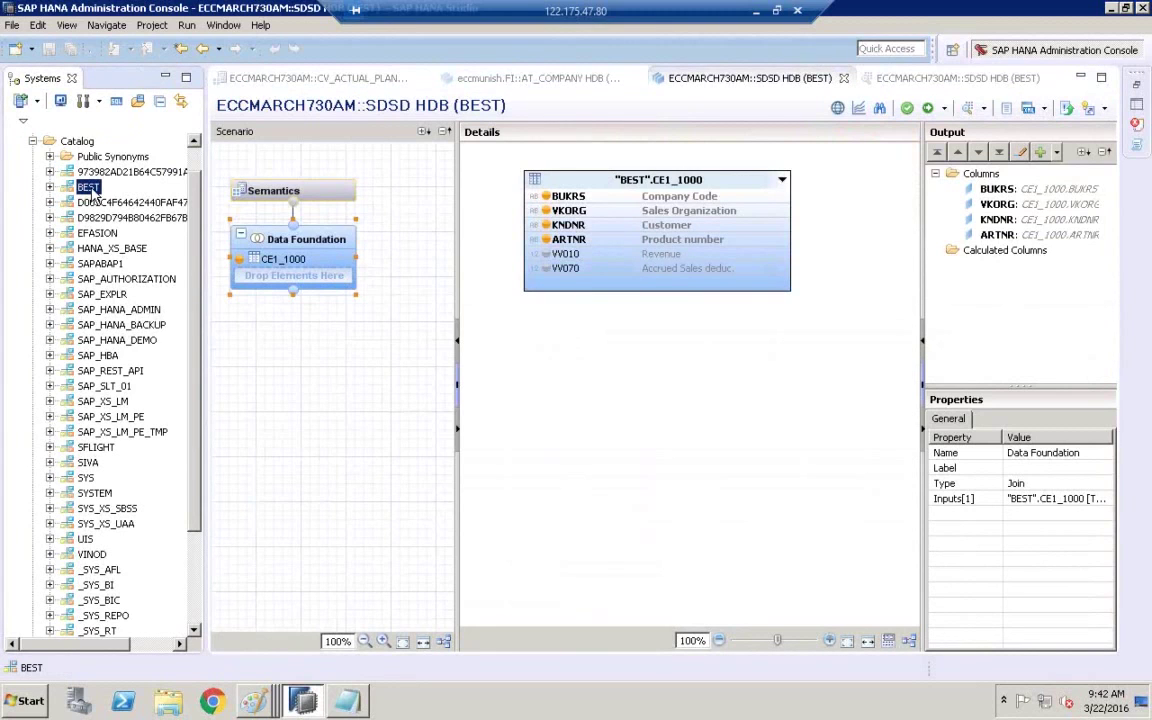
click(51, 187)
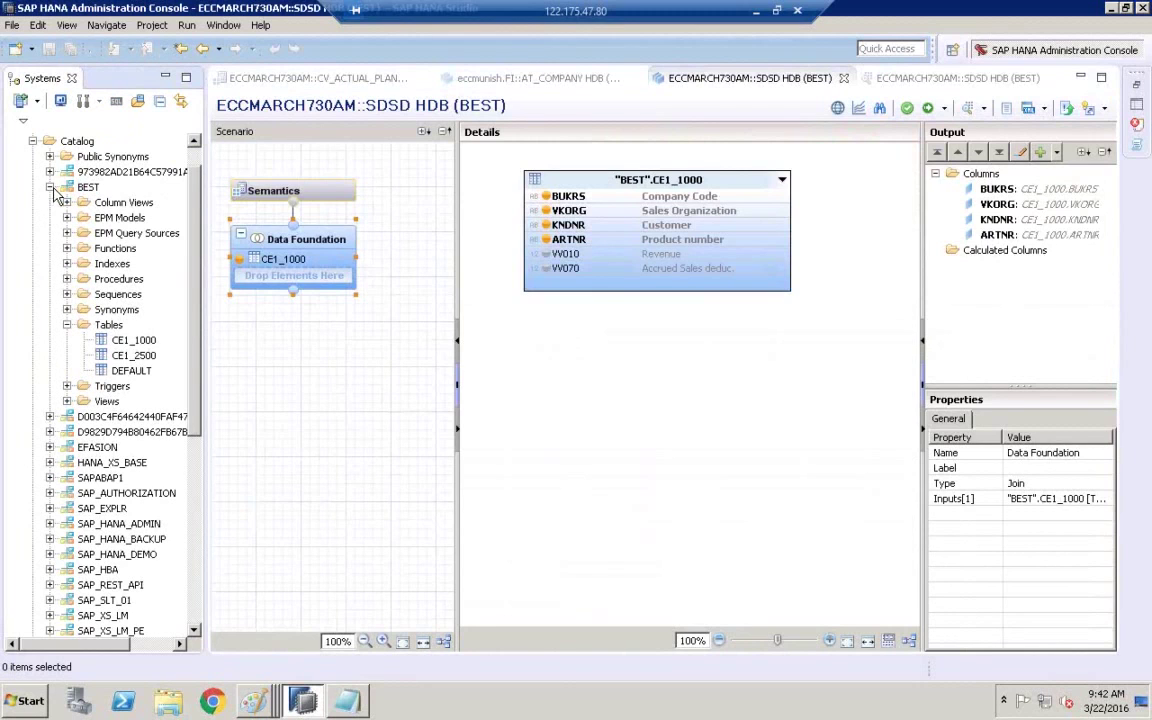
click(106, 325)
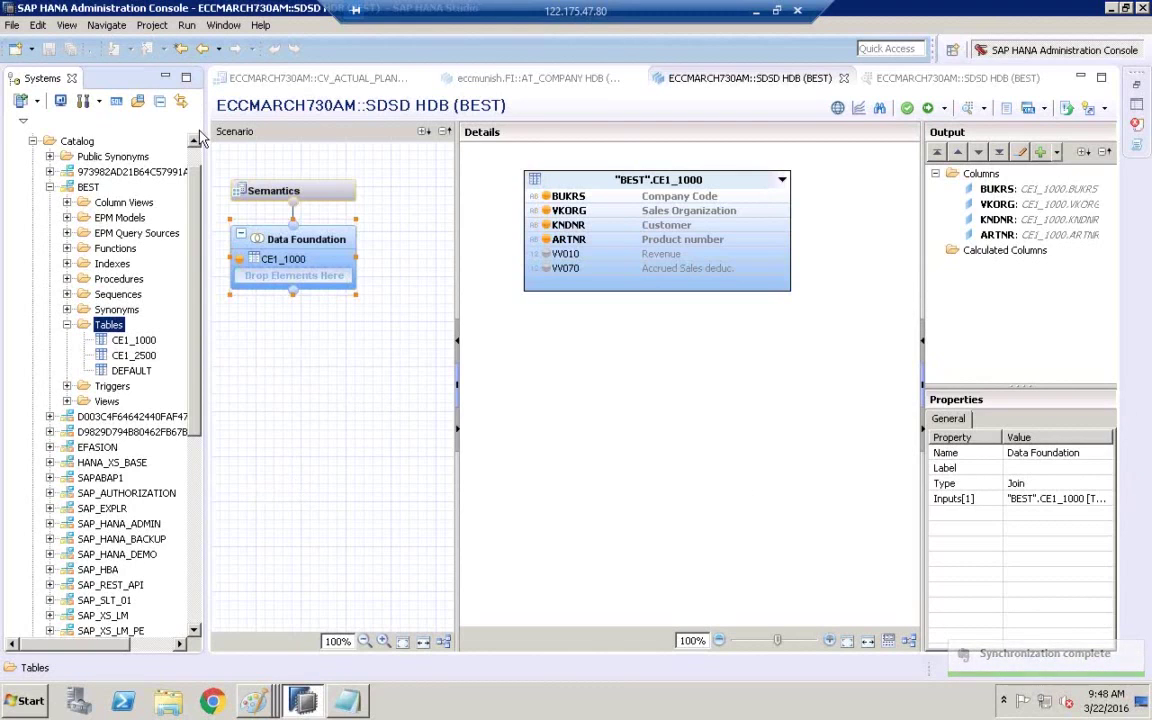
- Open the administration view of the HDB system and examine the CPU and memory use of its landscape services
scroll(197, 160, up, 1)
click(88, 141)
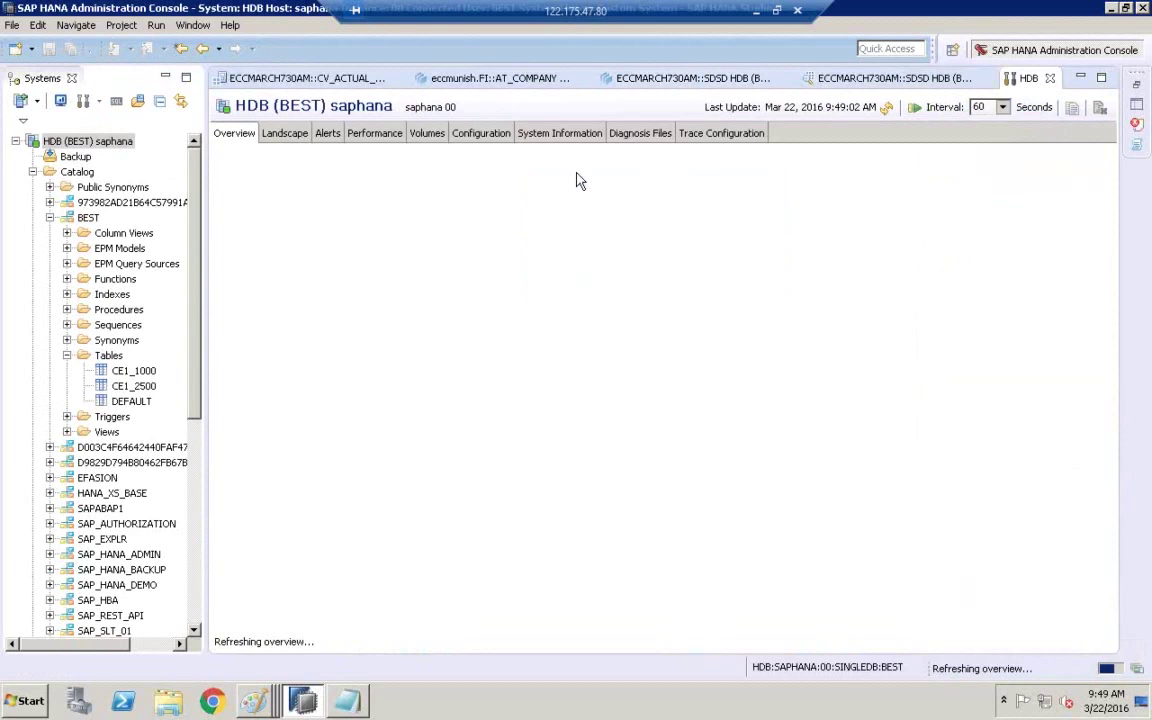
click(281, 137)
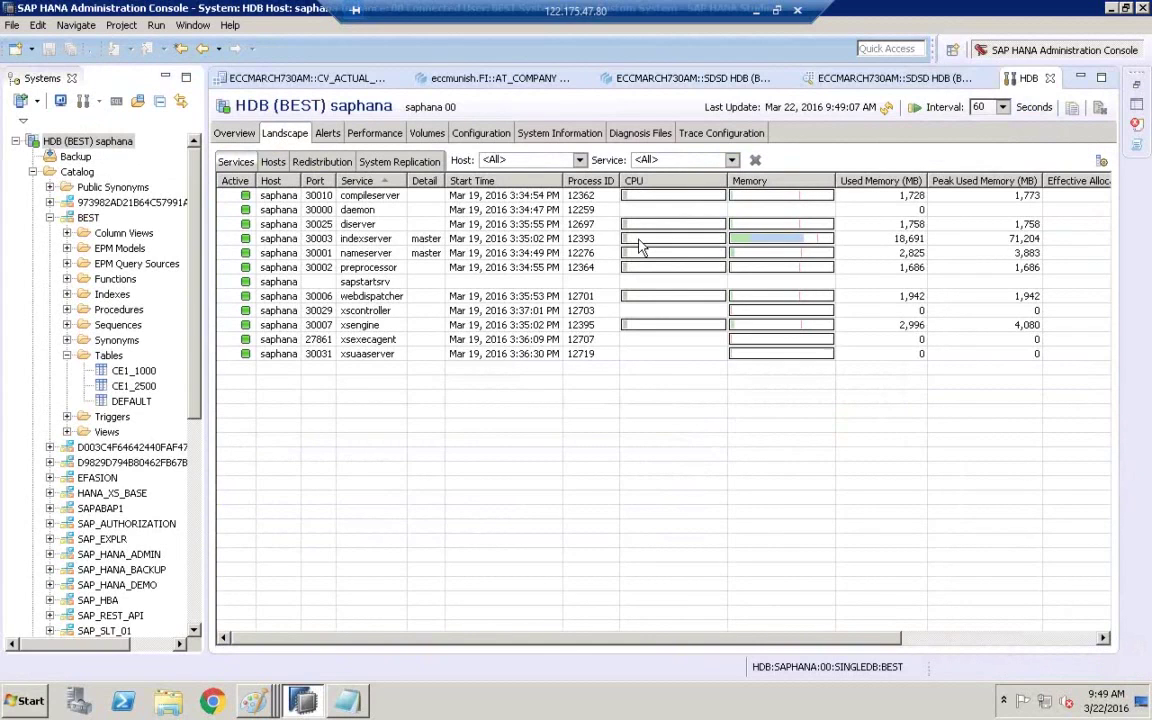
mouse_move(642, 258)
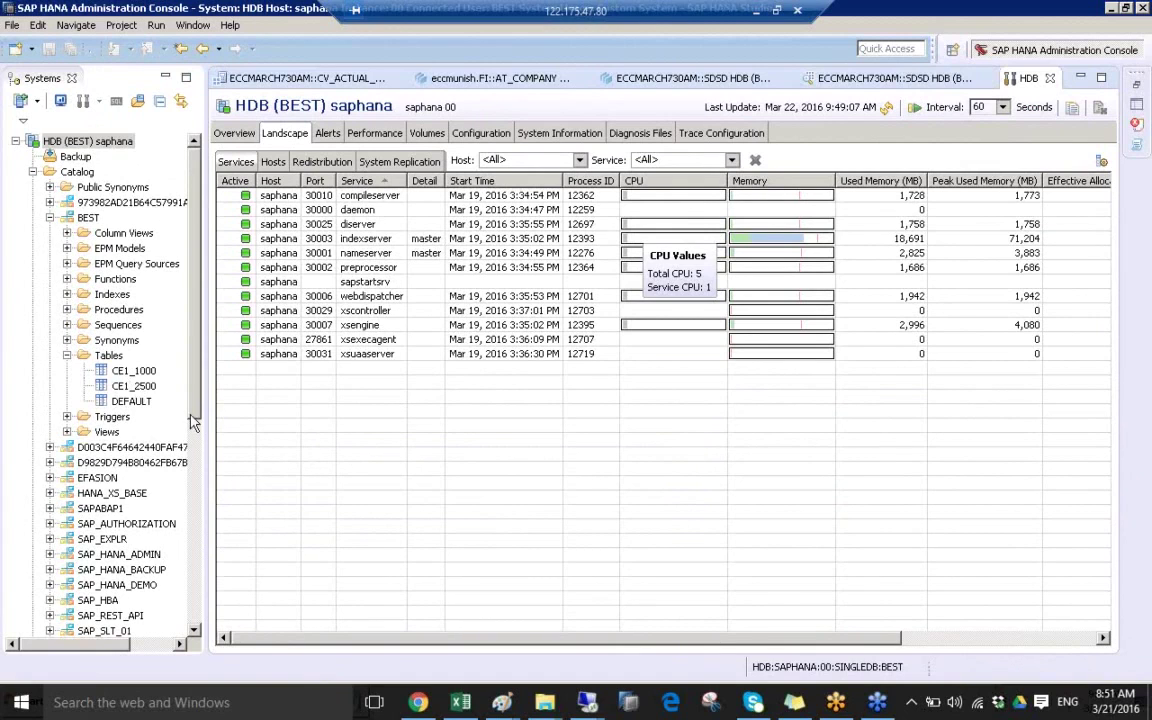
- Add the CE1_1000 table from the BEST schema to the scenario of the CV_ACTUAL_PLAN_DATA calculation view
click(124, 388)
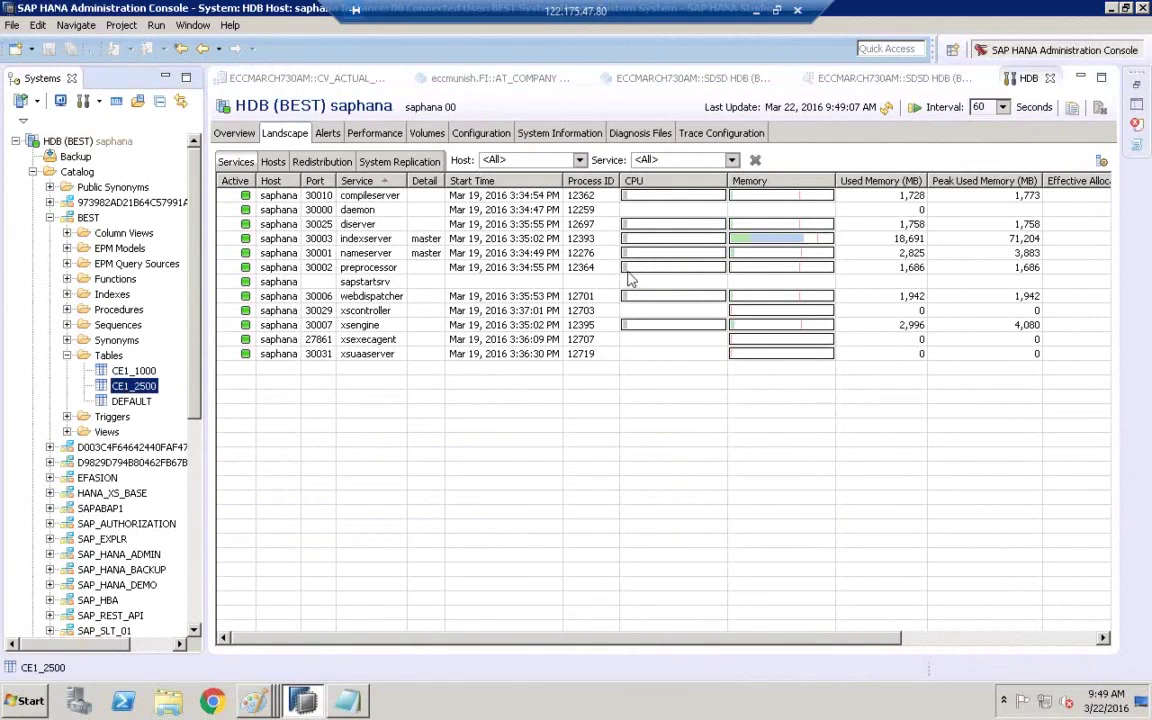
click(133, 370)
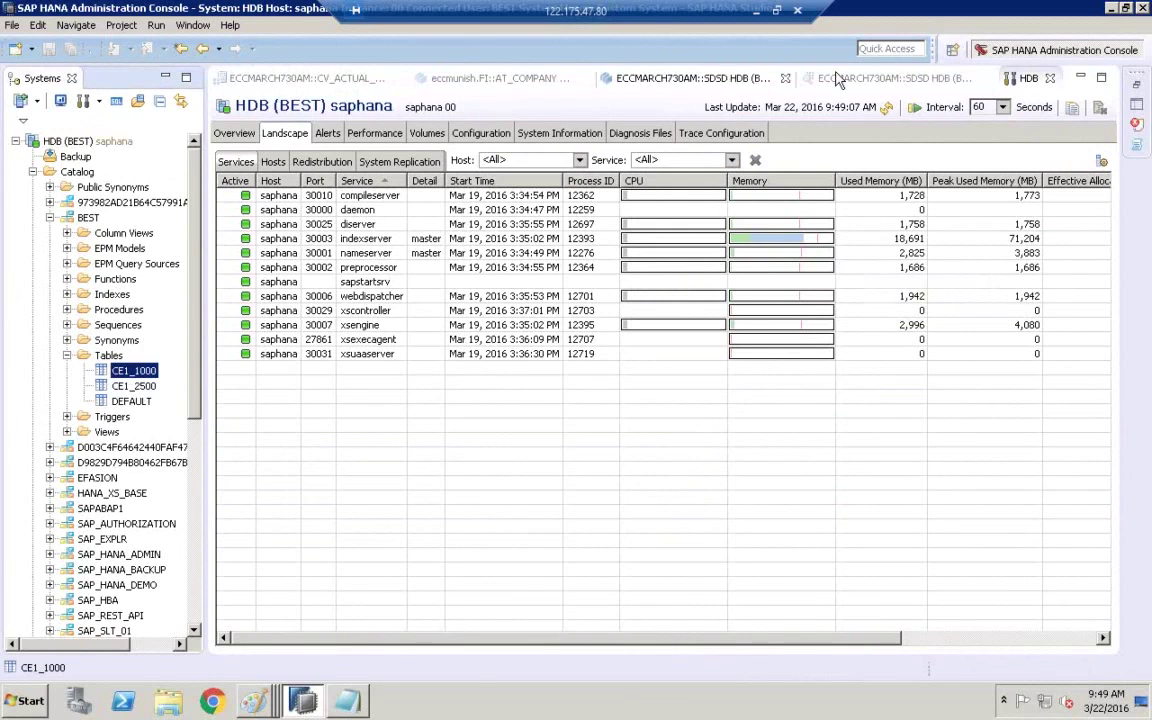
click(297, 80)
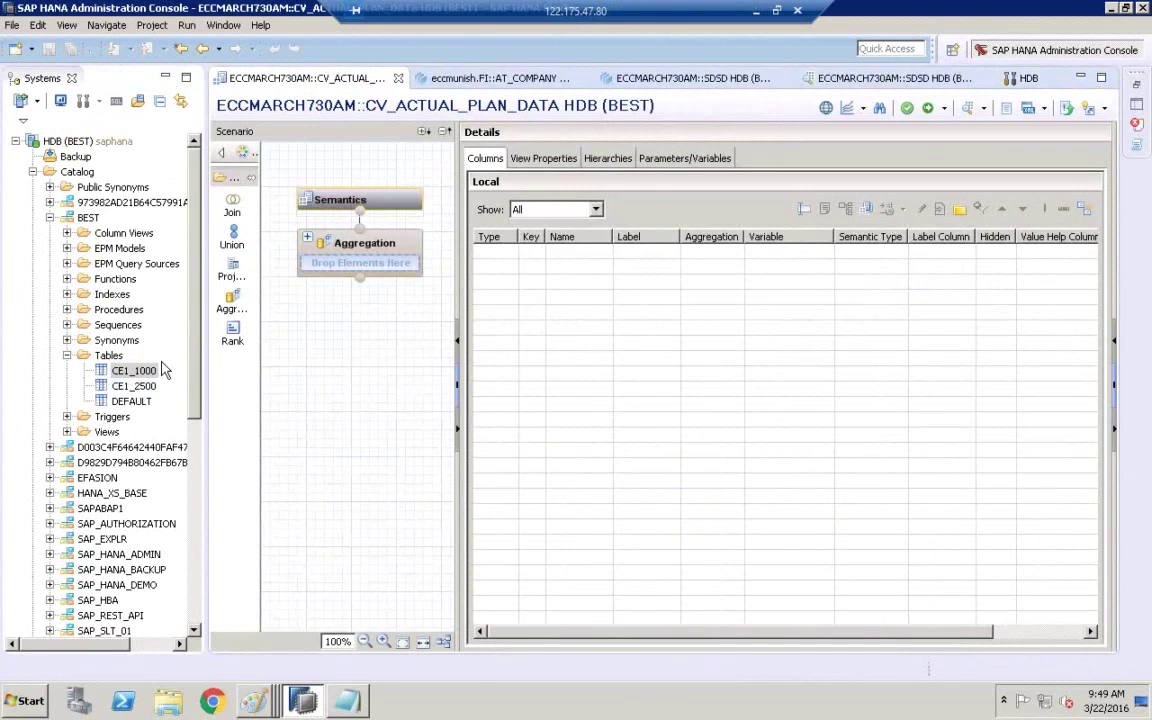
click(125, 372)
drag(127, 373, 378, 368)
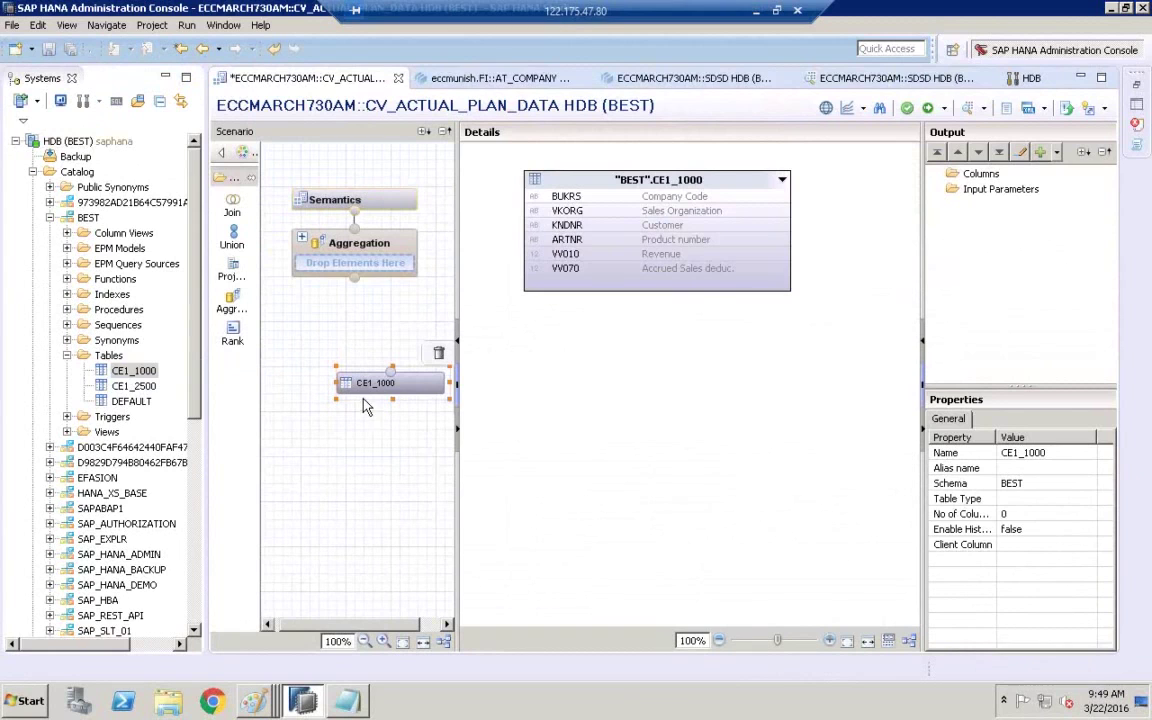
right_click(363, 395)
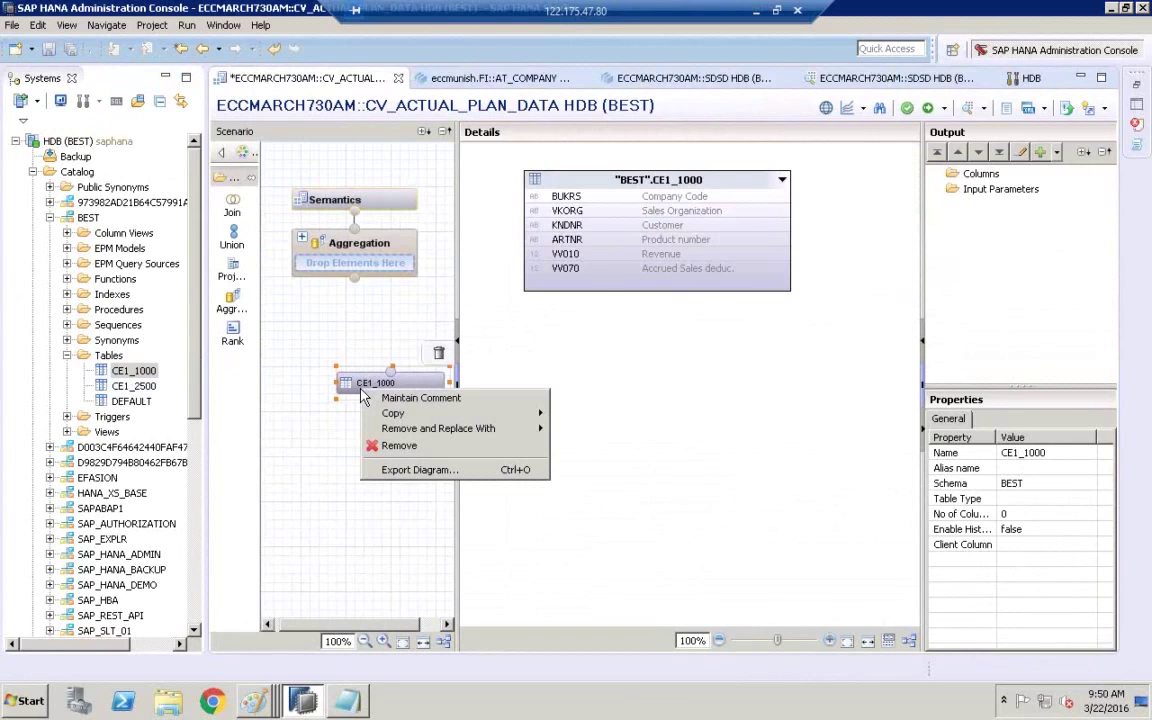
click(535, 162)
right_click(615, 183)
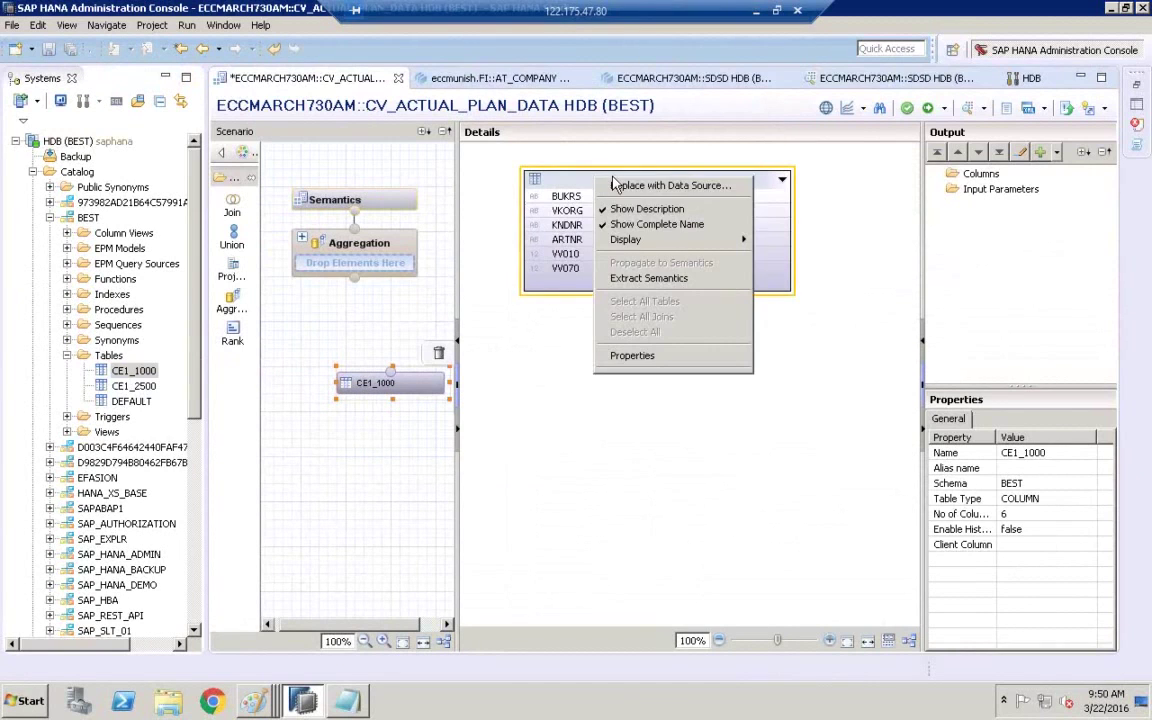
click(563, 241)
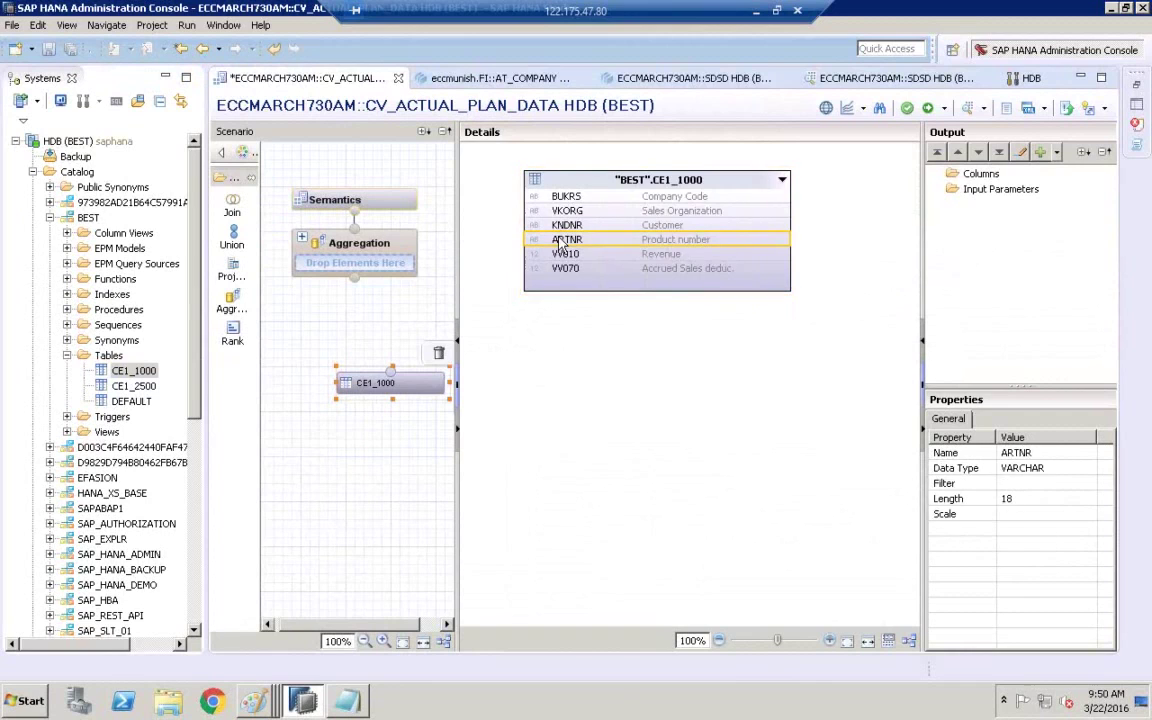
- Connect the CE1_1000 table to the Aggregation node as its input
drag(391, 370, 362, 283)
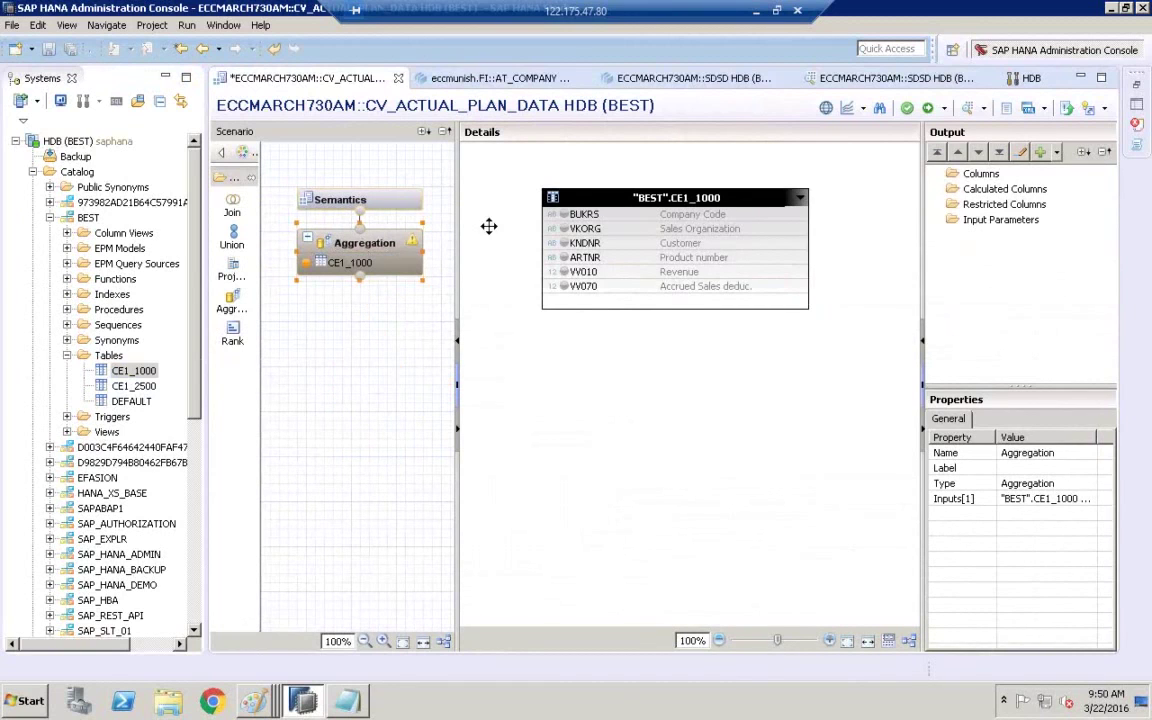